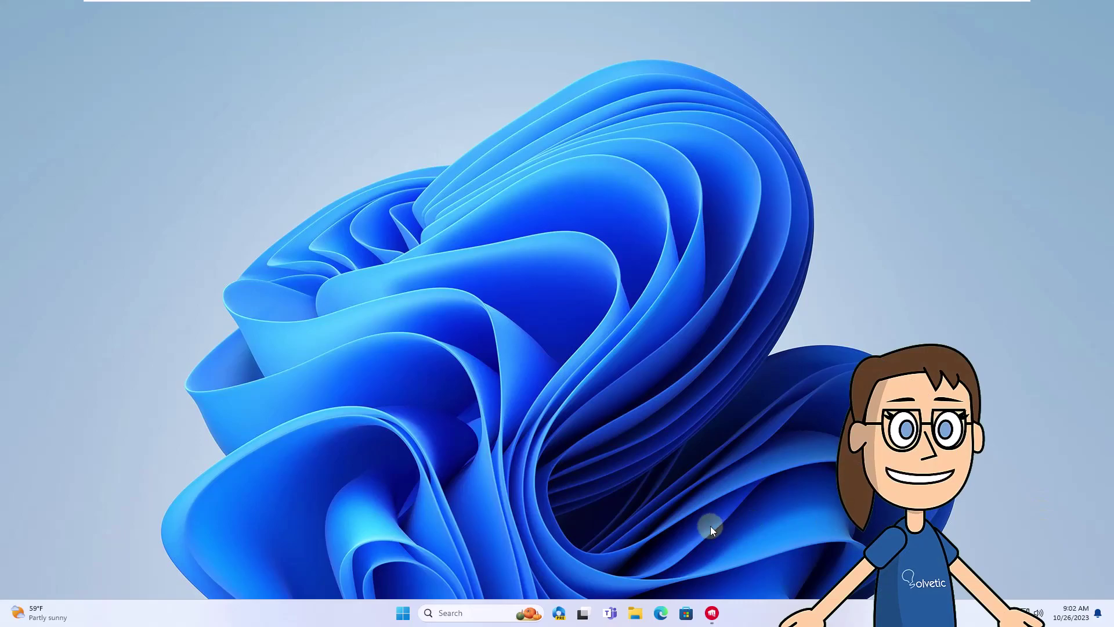
Step: Bring up the Riot Client from the taskbar and choose Exit from its profile menu
left_click(715, 614)
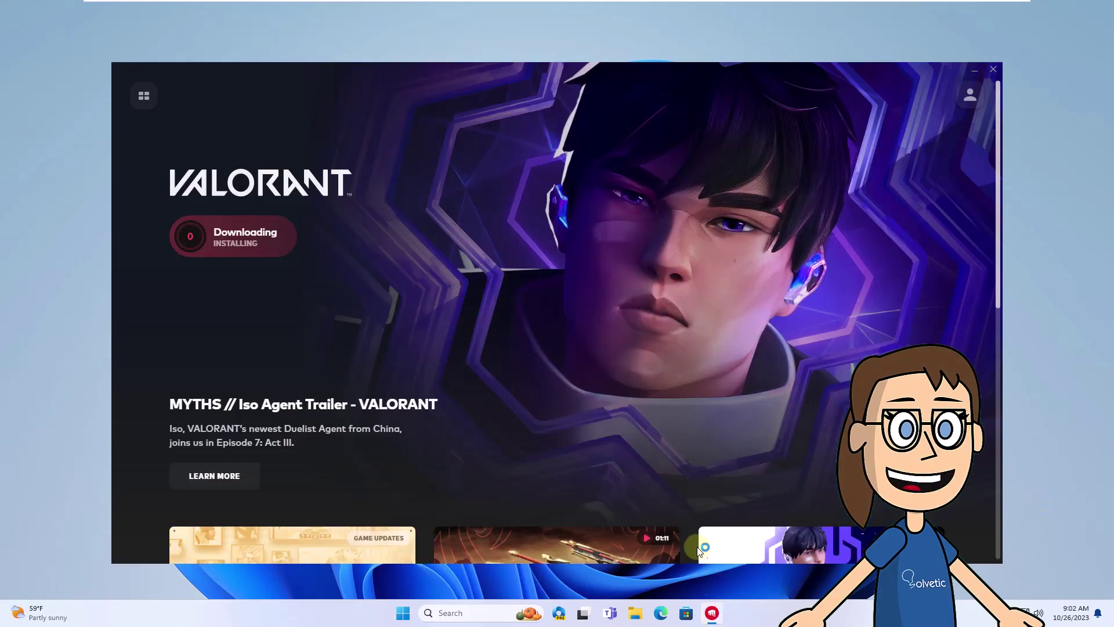
left_click(971, 98)
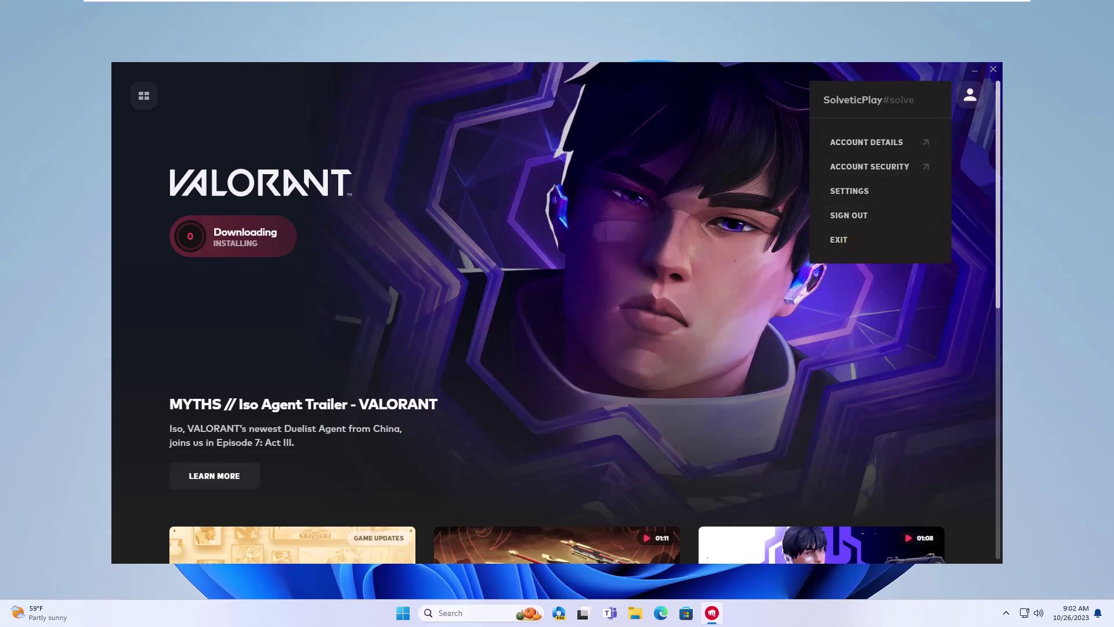
left_click(898, 241)
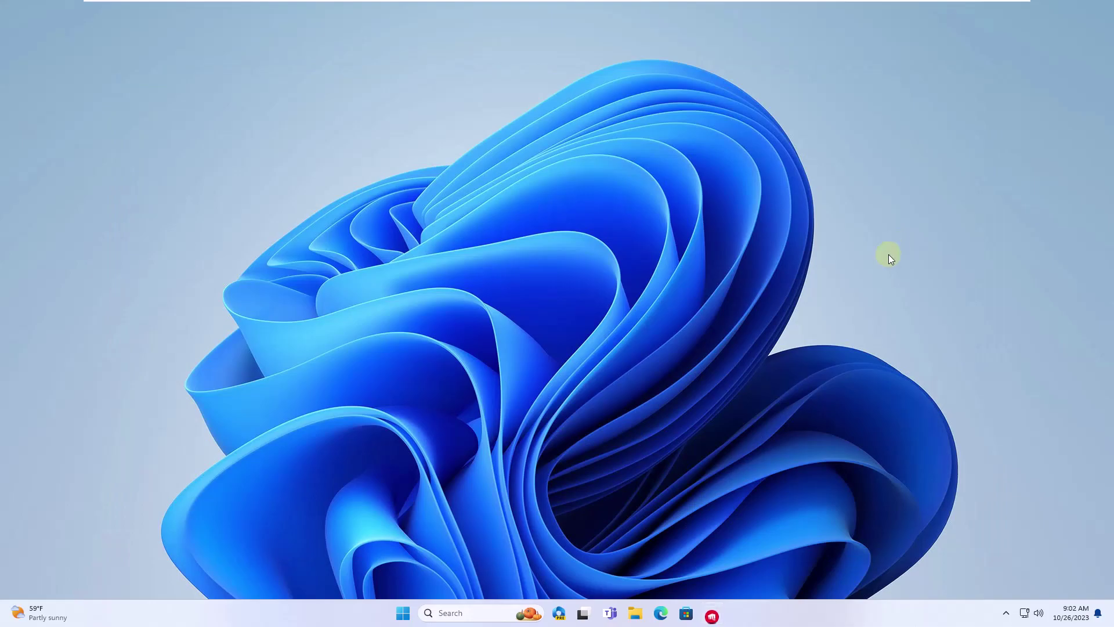
Step: Search 'valorant', launch VALORANT and approve Riot Client's permission request
left_click(494, 617)
type("val")
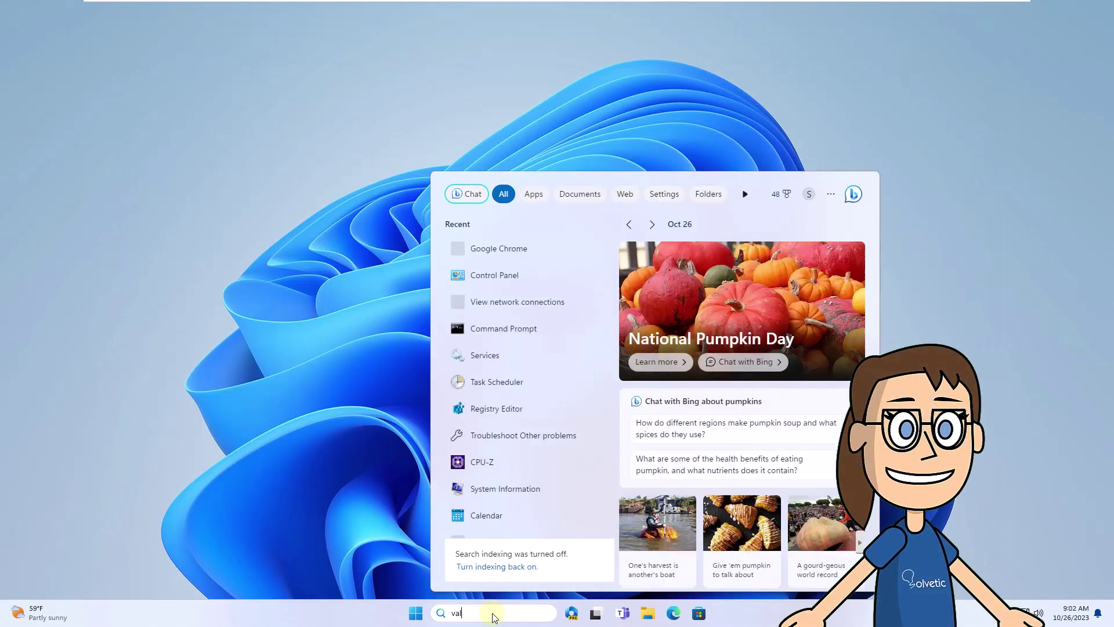
type("orant")
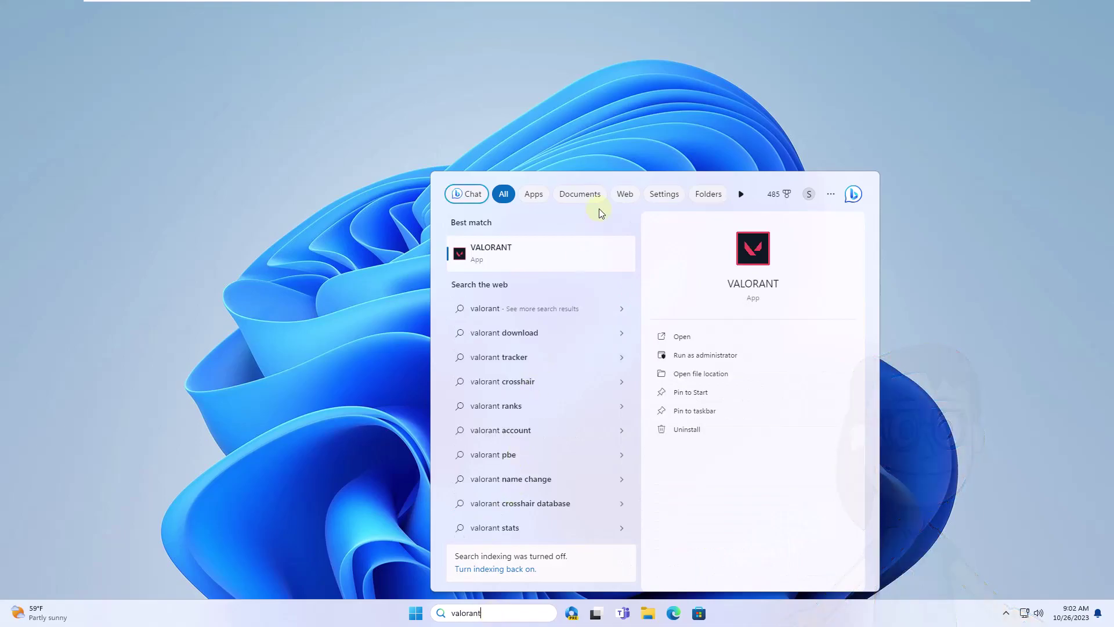
left_click(573, 333)
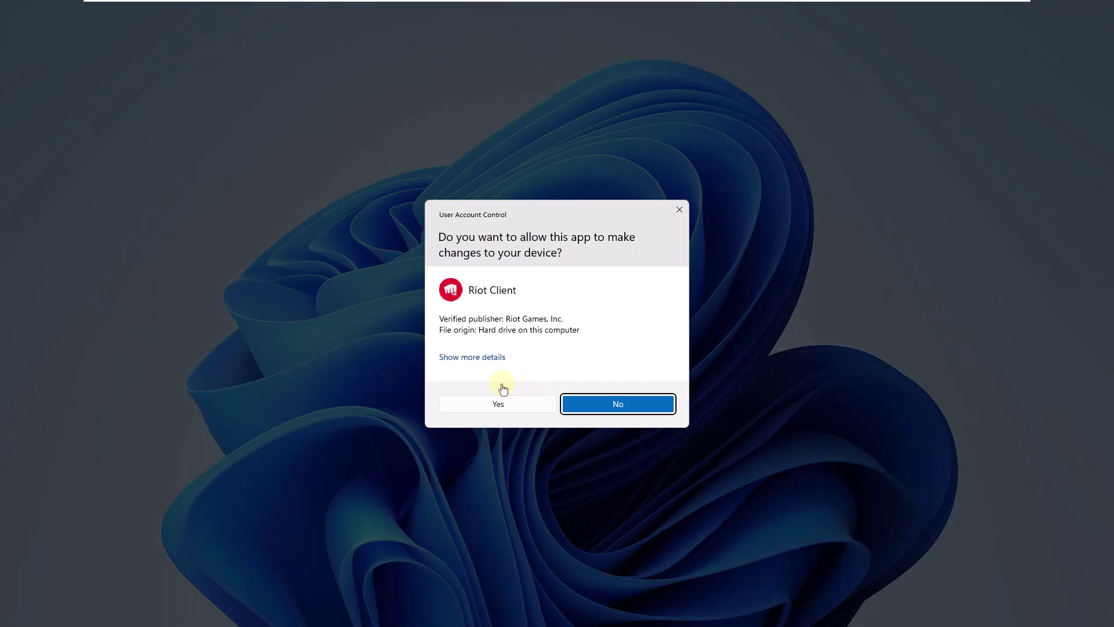
left_click(499, 406)
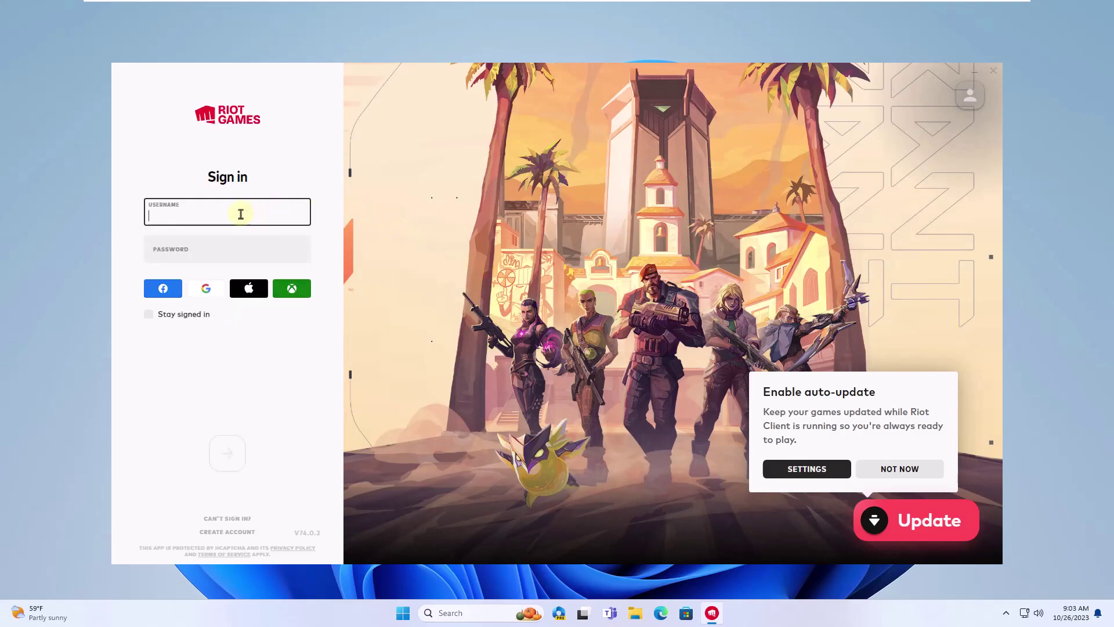
Step: Sign in with the account username and password, then minimize the client during the update
type("Solvetic2")
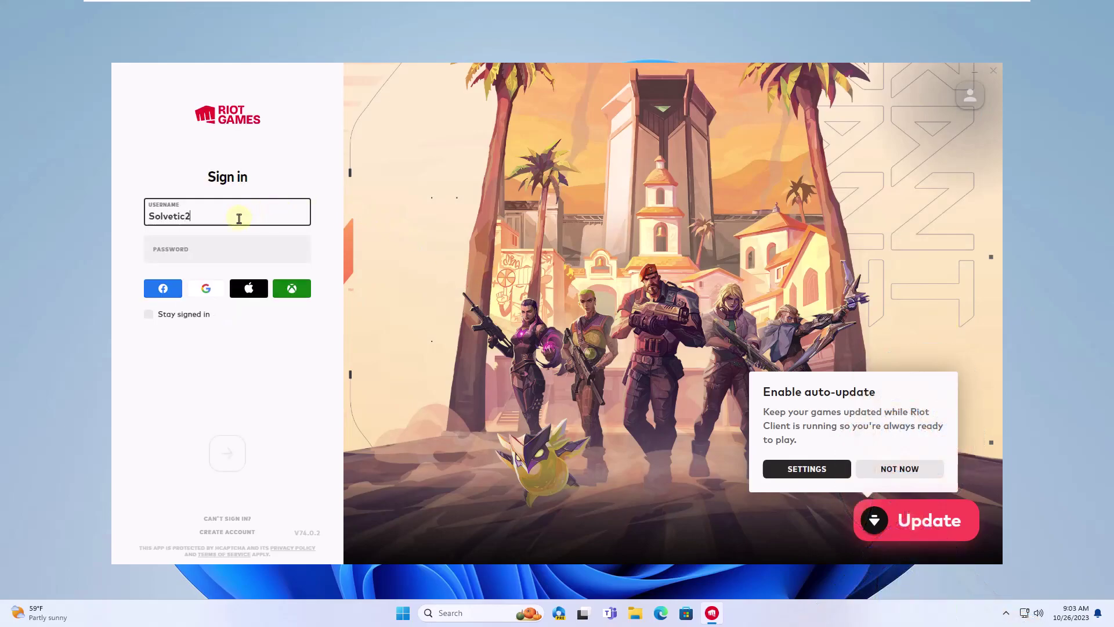
key("Tab")
type("••")
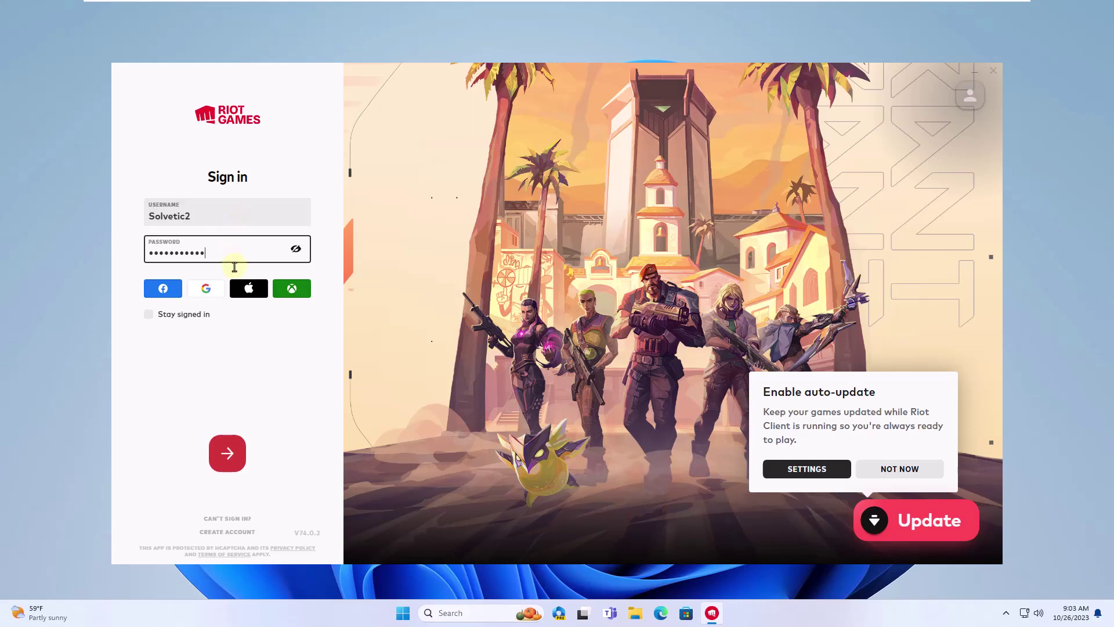
left_click(240, 444)
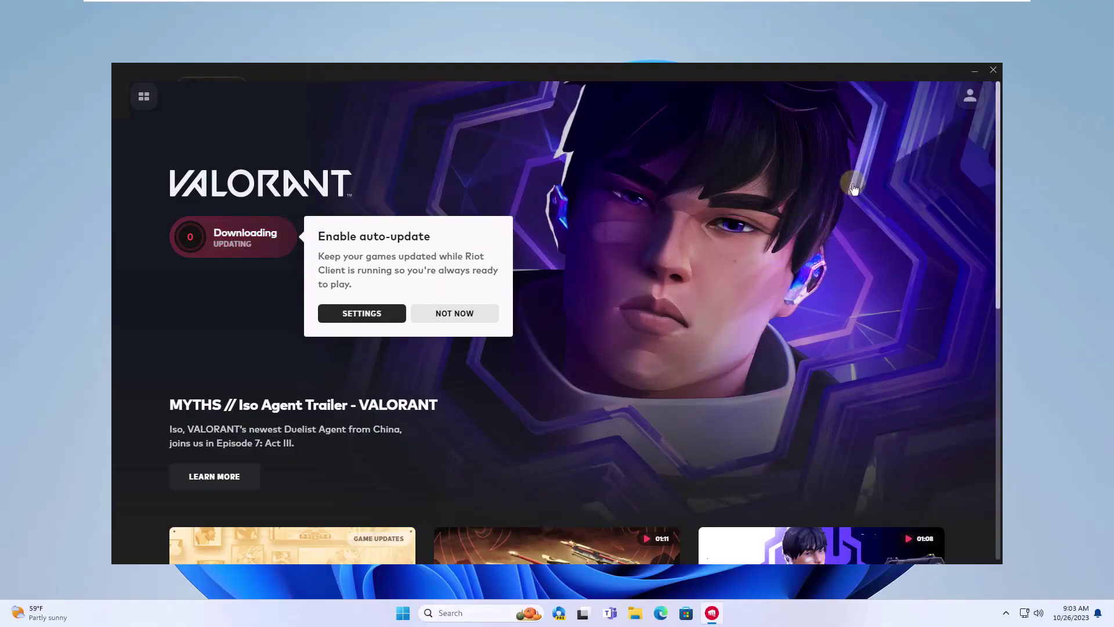
left_click(975, 71)
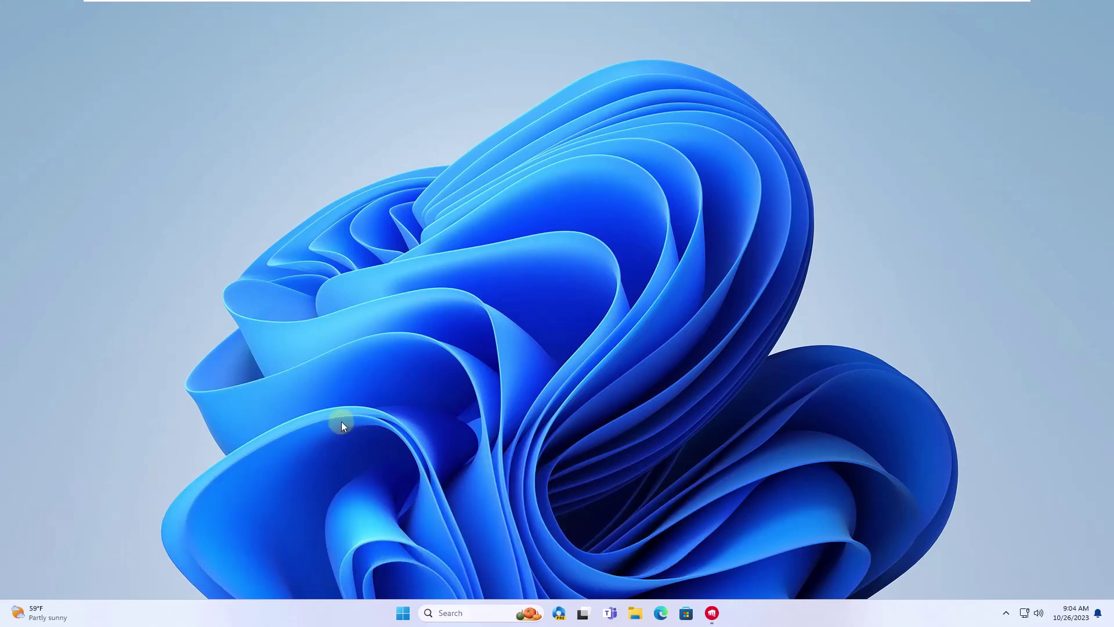
right_click(402, 613)
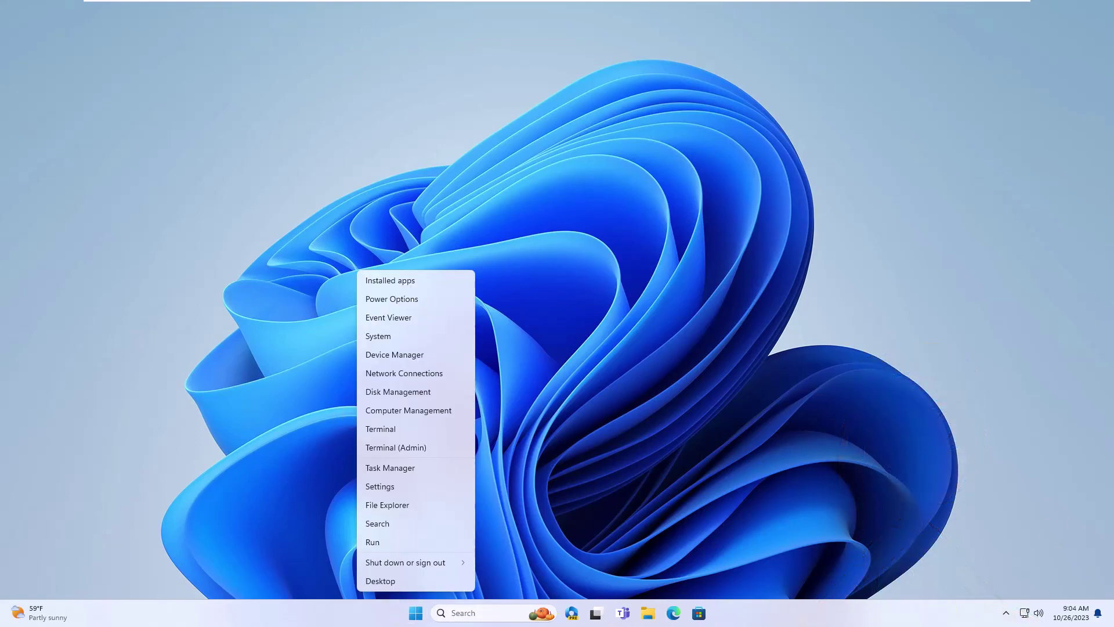
left_click(416, 544)
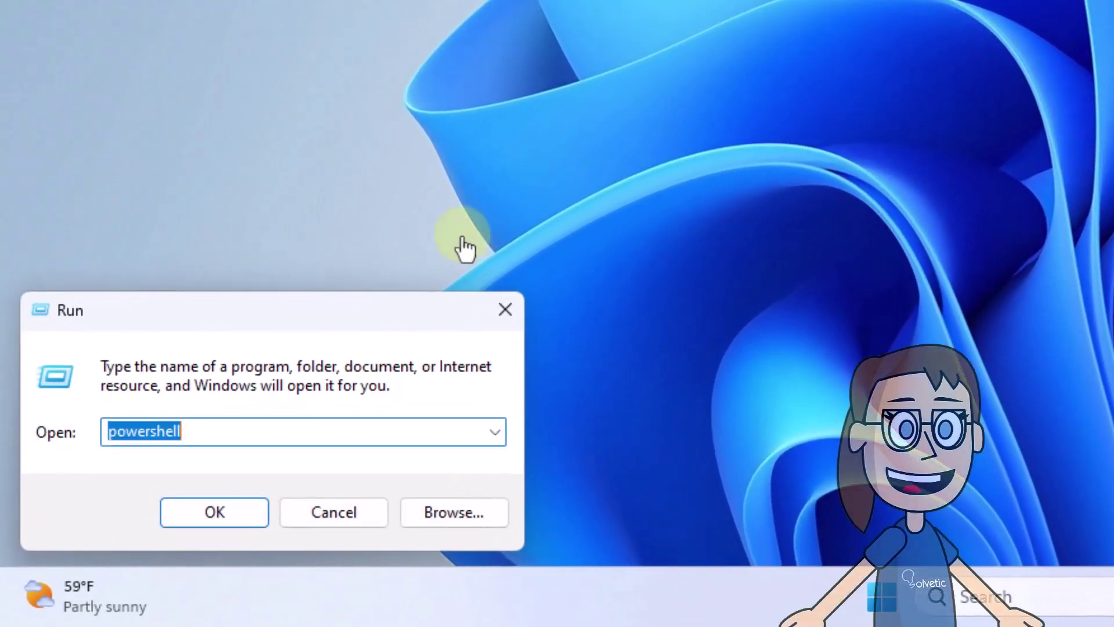
type("tpm")
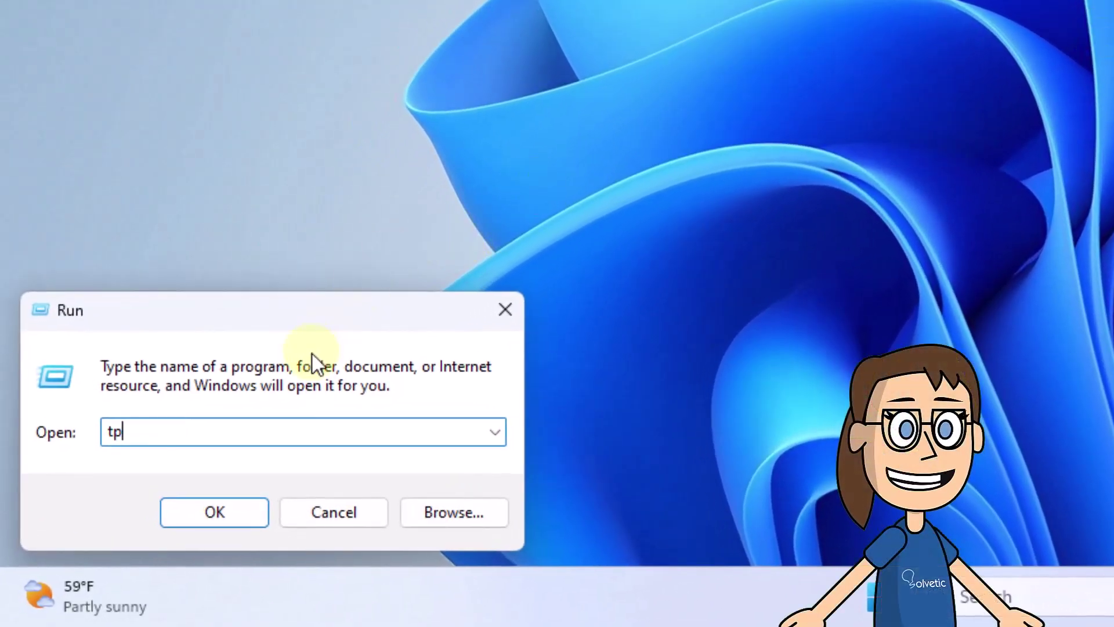
type(".msc")
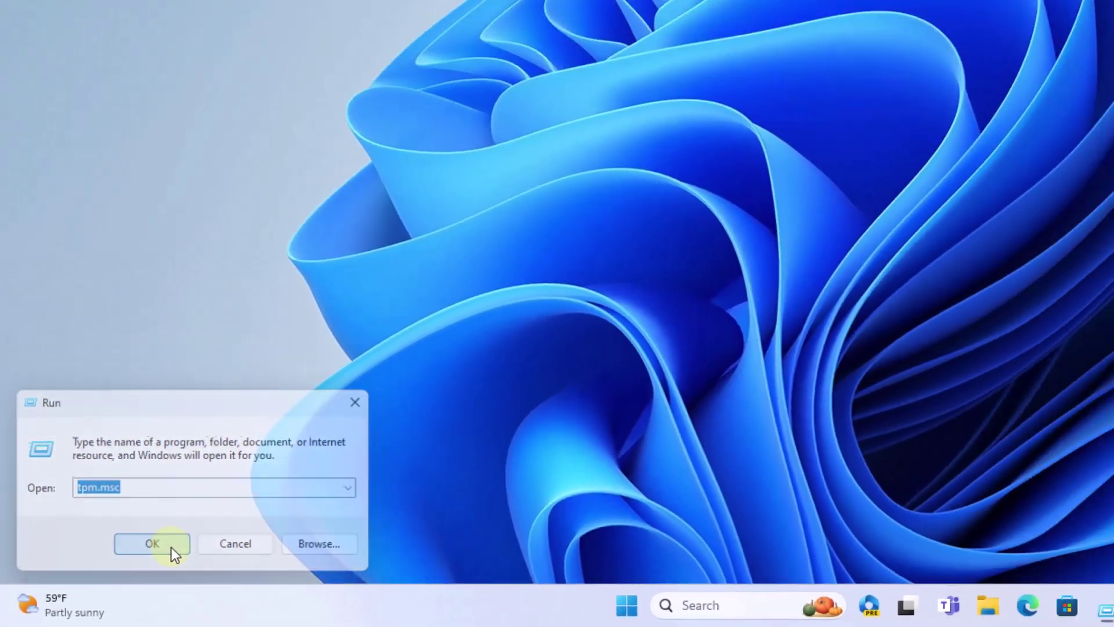
left_click(239, 515)
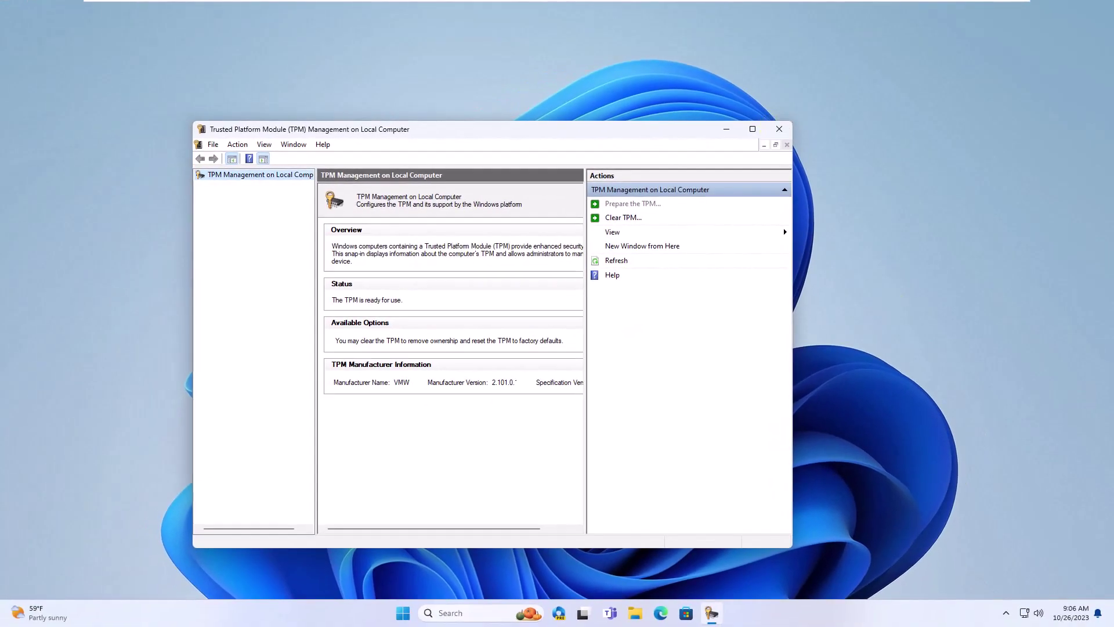
left_click(780, 129)
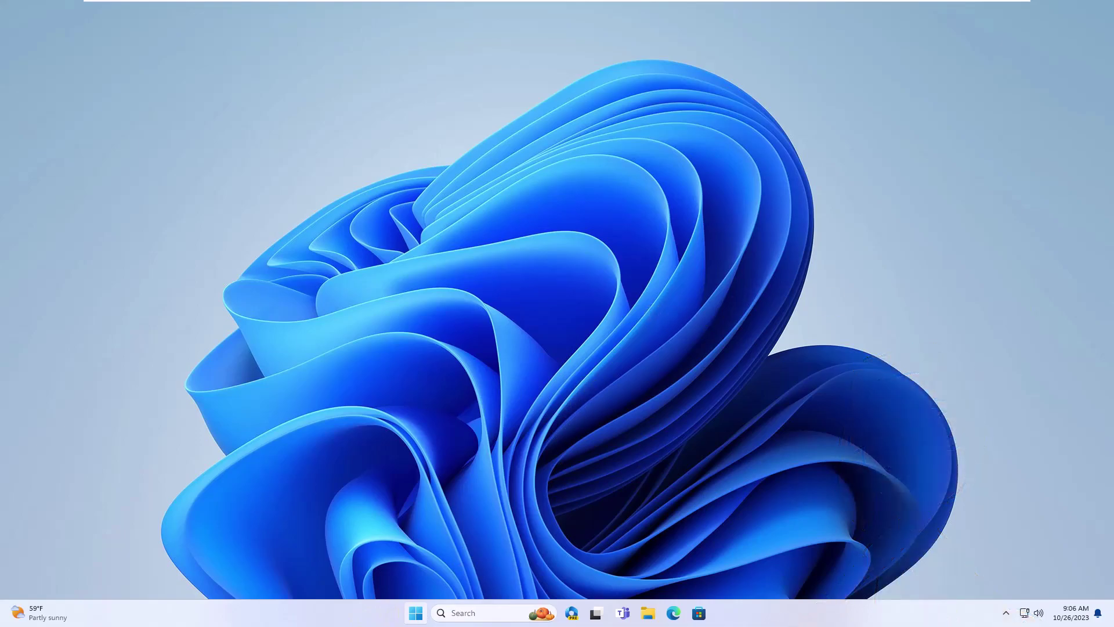
Step: From Settings > System > Recovery, confirm Restart now beside Advanced startup
key("super")
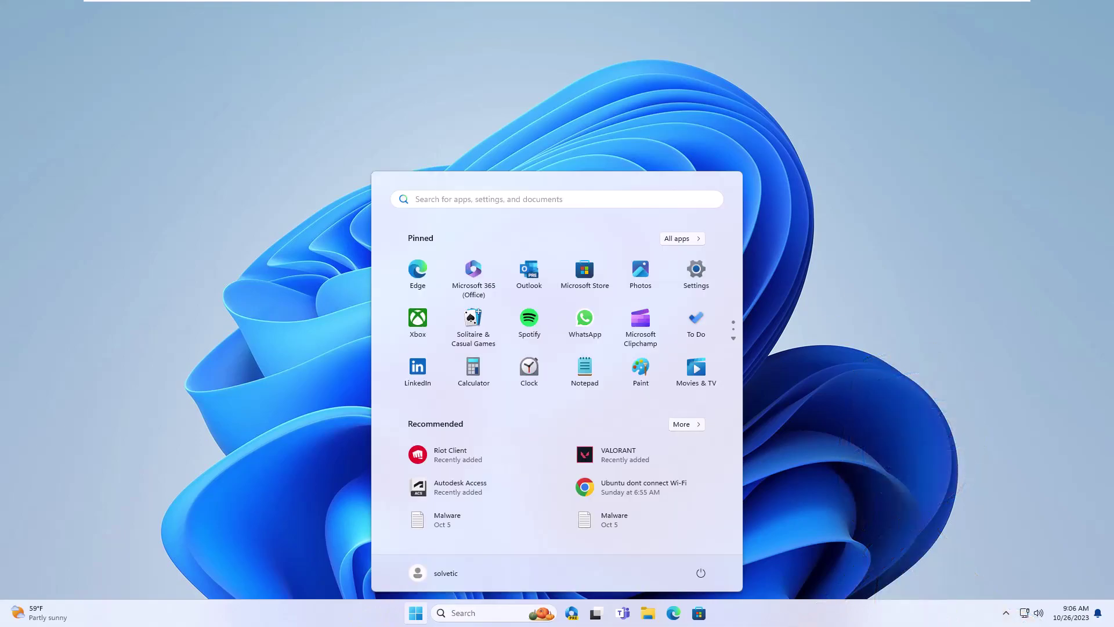
left_click(698, 273)
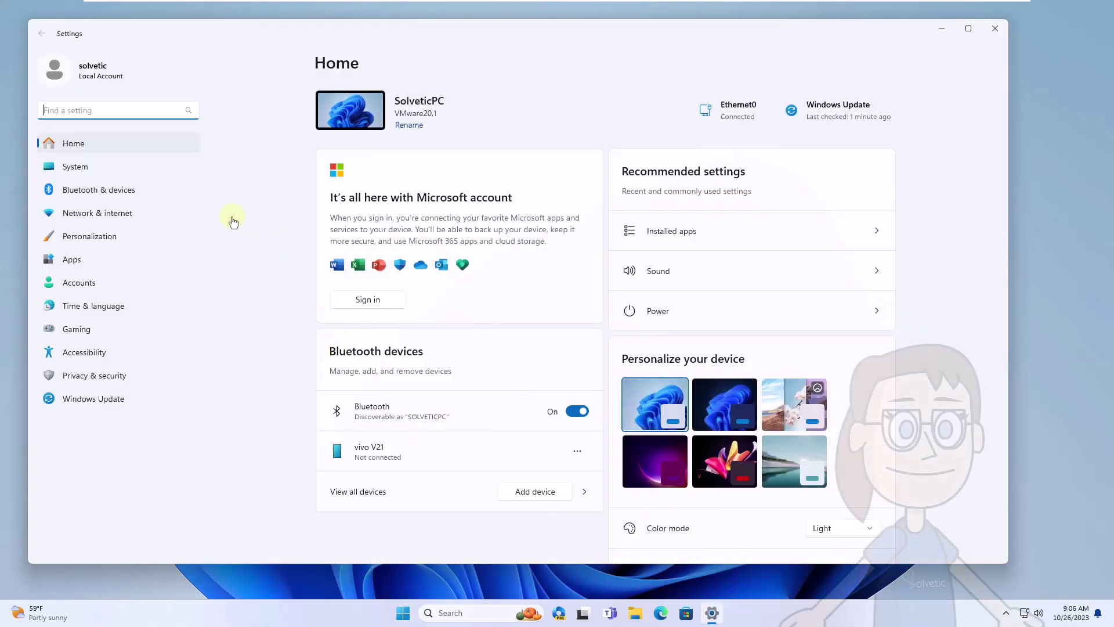
left_click(171, 169)
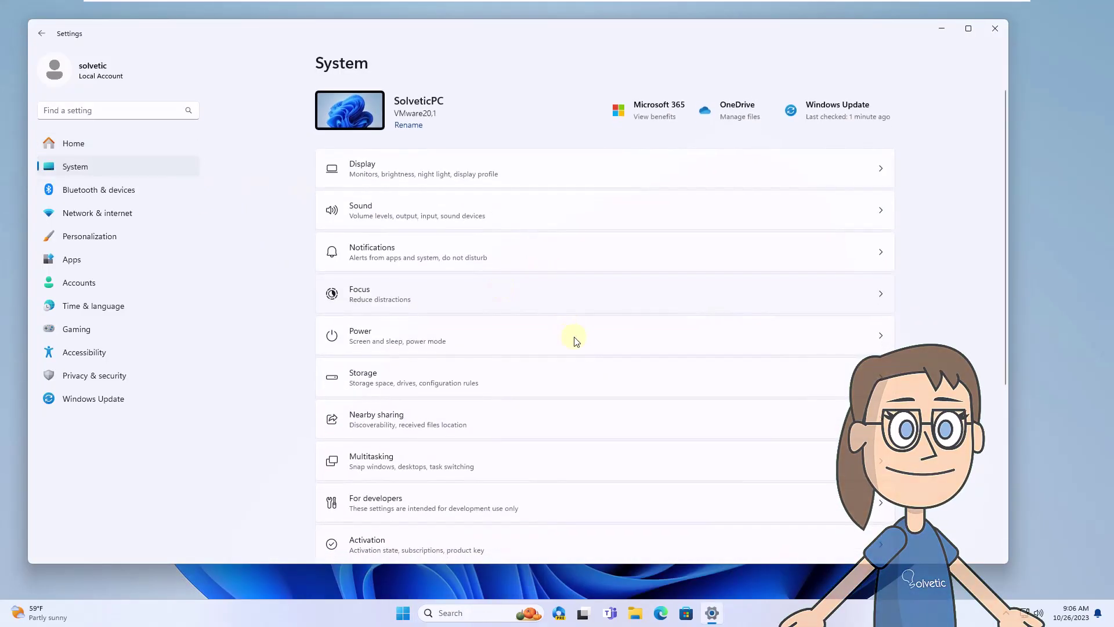
scroll(645, 407, "down", 5)
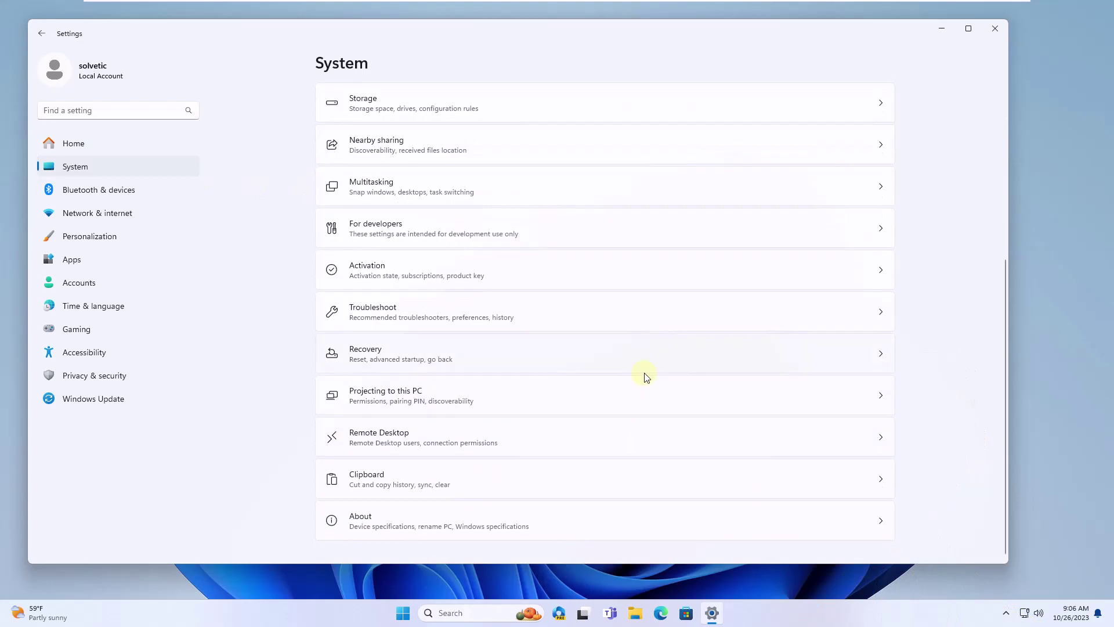
left_click(646, 370)
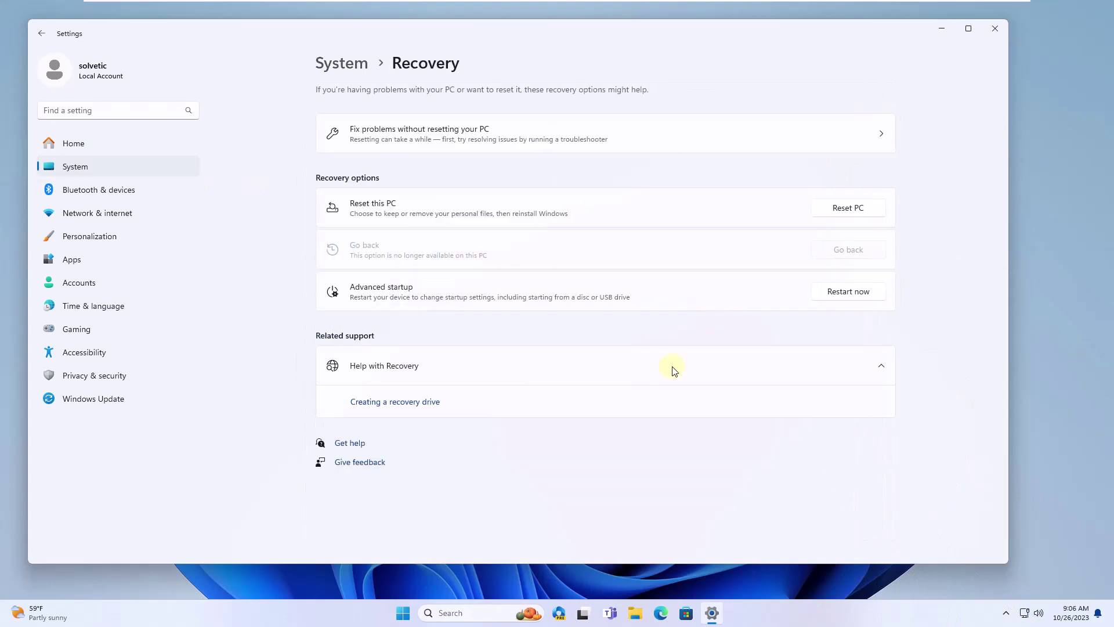
left_click(851, 294)
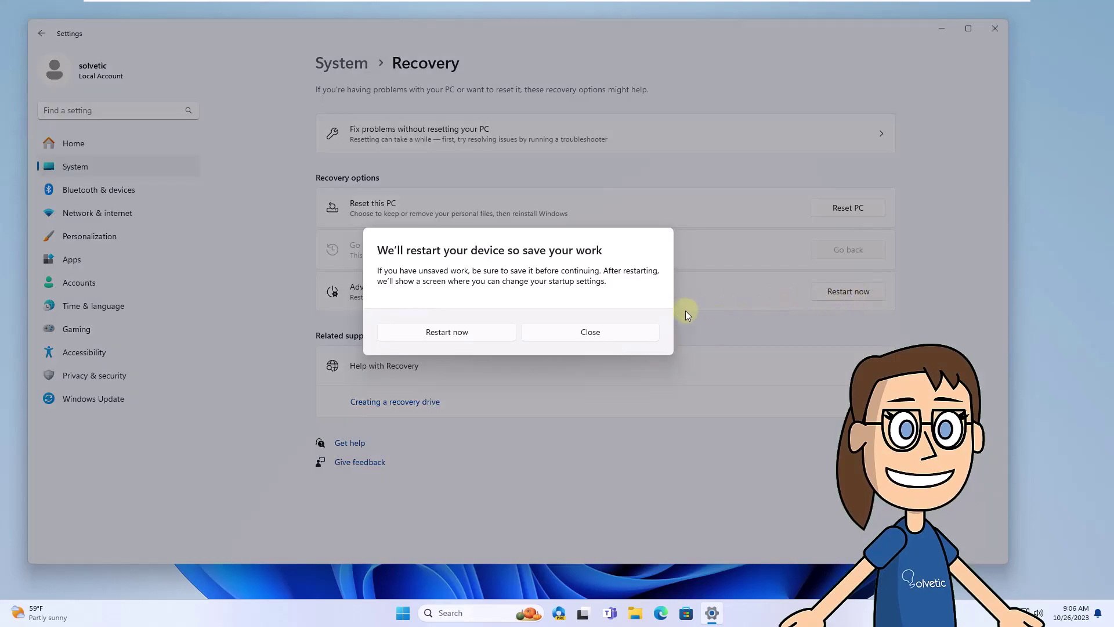
left_click(487, 332)
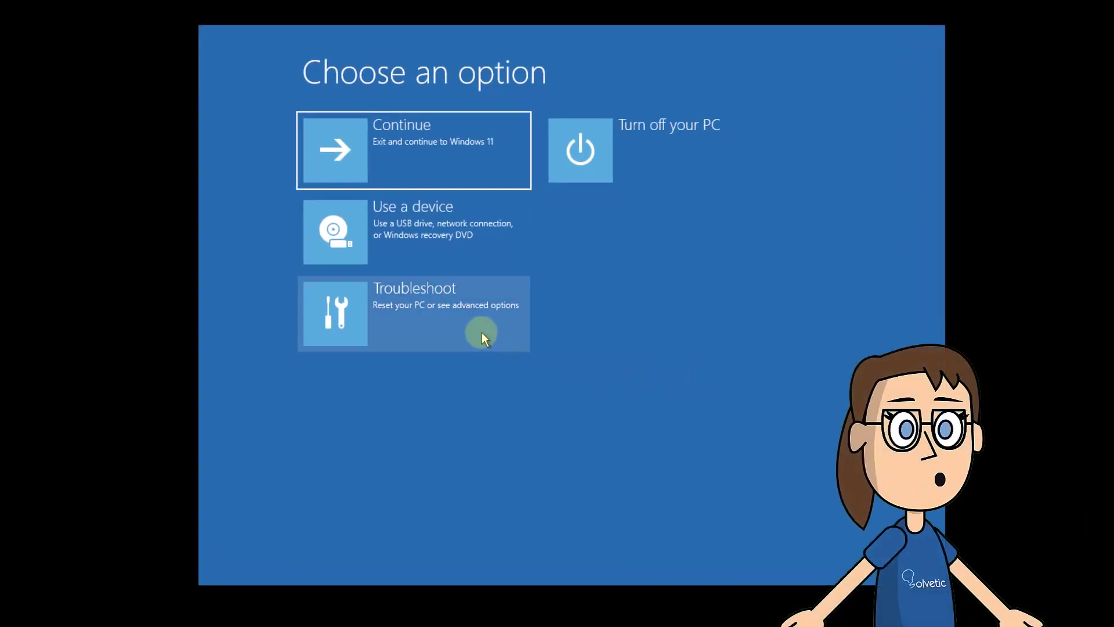
Step: Choose Troubleshoot > Advanced options > UEFI Firmware Settings and restart into the firmware
left_click(481, 332)
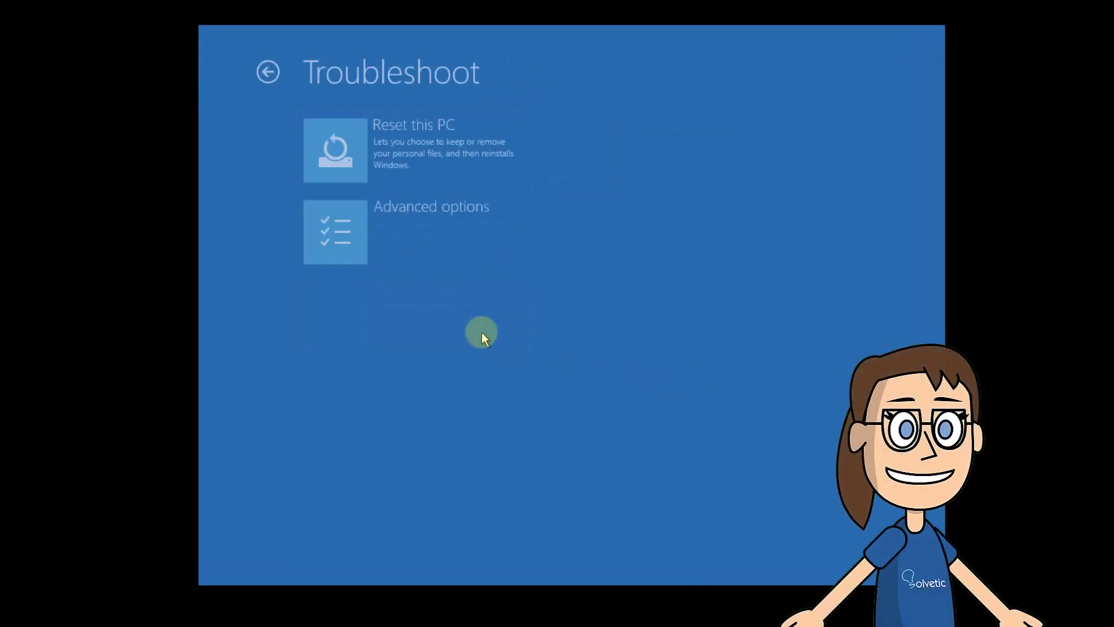
left_click(511, 258)
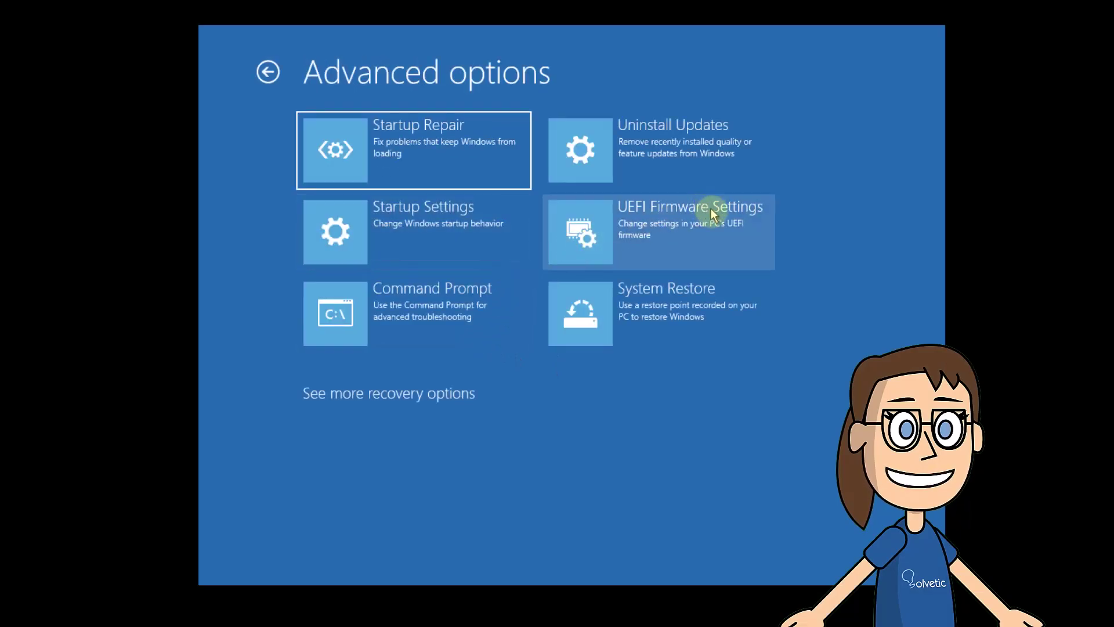
left_click(715, 225)
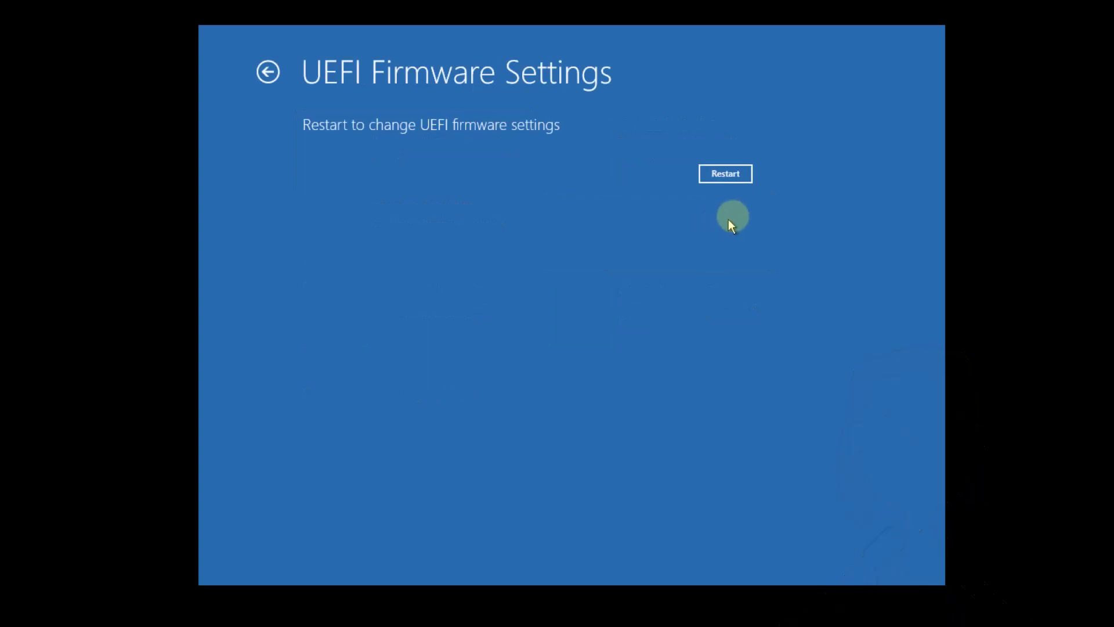
left_click(729, 175)
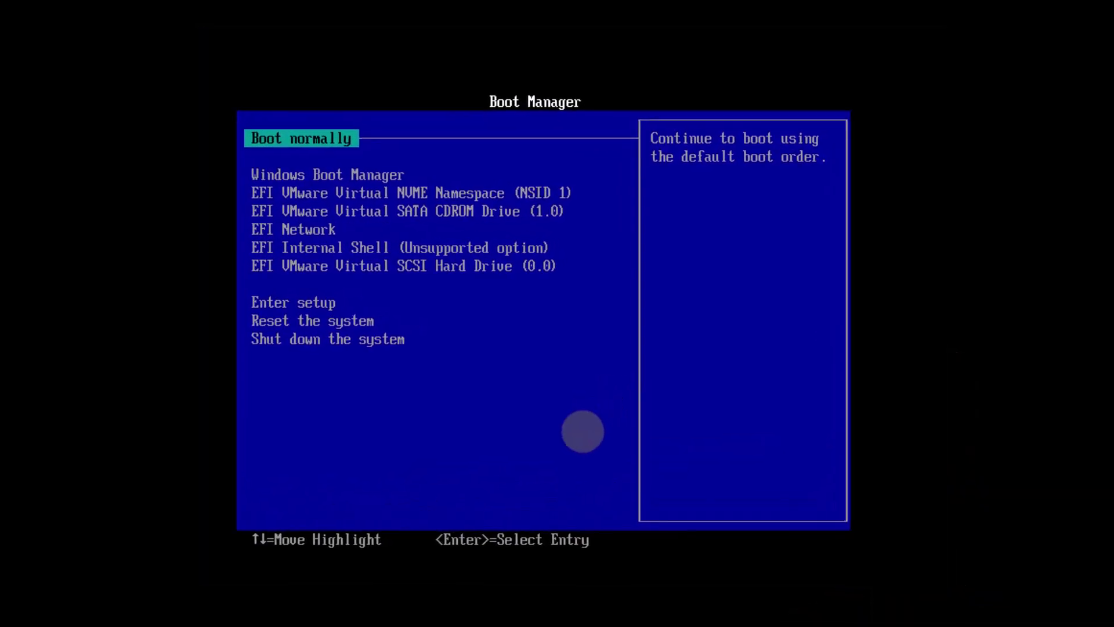
Step: In firmware setup, check TPM Configuration shows TPM 2.0, then return and select Boot normally
key("Down")
key("Down")
key("Down")
key("Down")
key("Down")
key("Down")
key("Down")
key("Down")
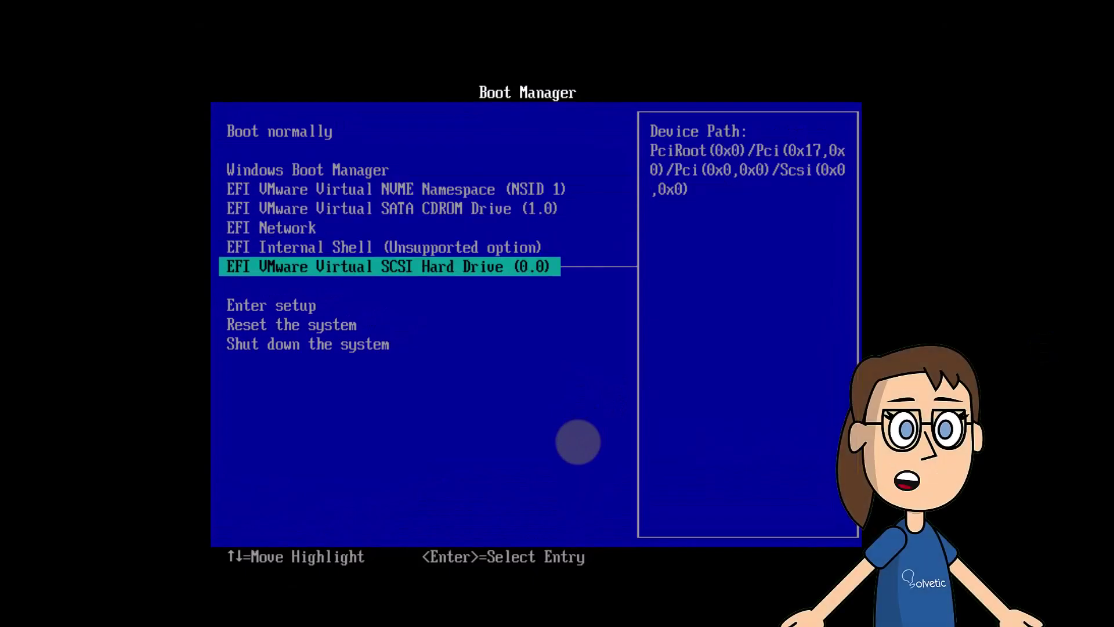
key("Up")
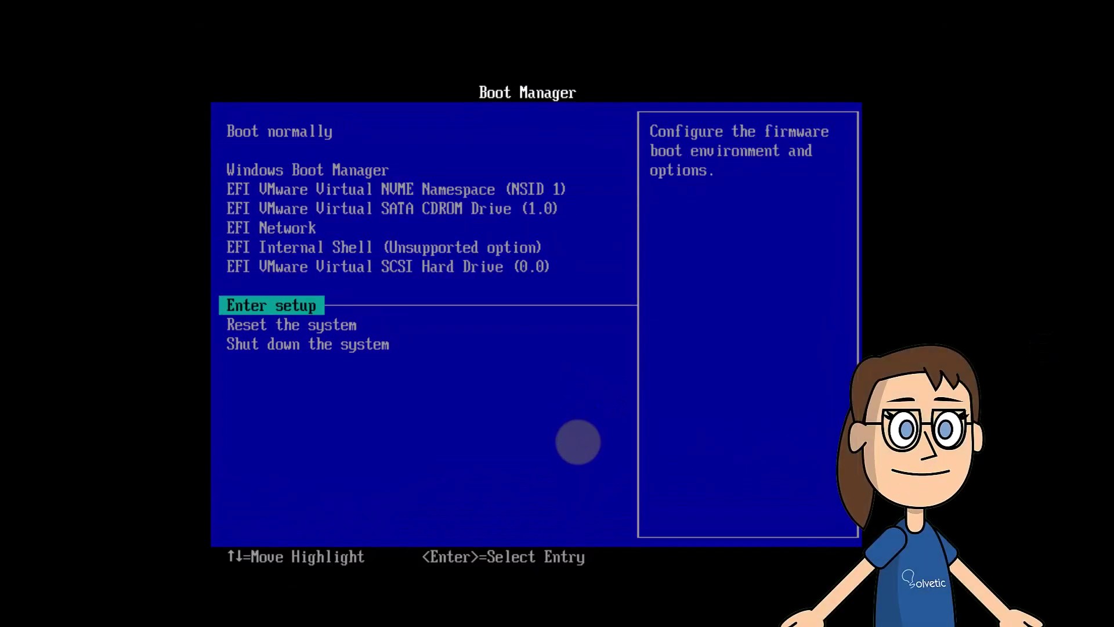
key("Return")
key("Down")
key("Down")
key("Down")
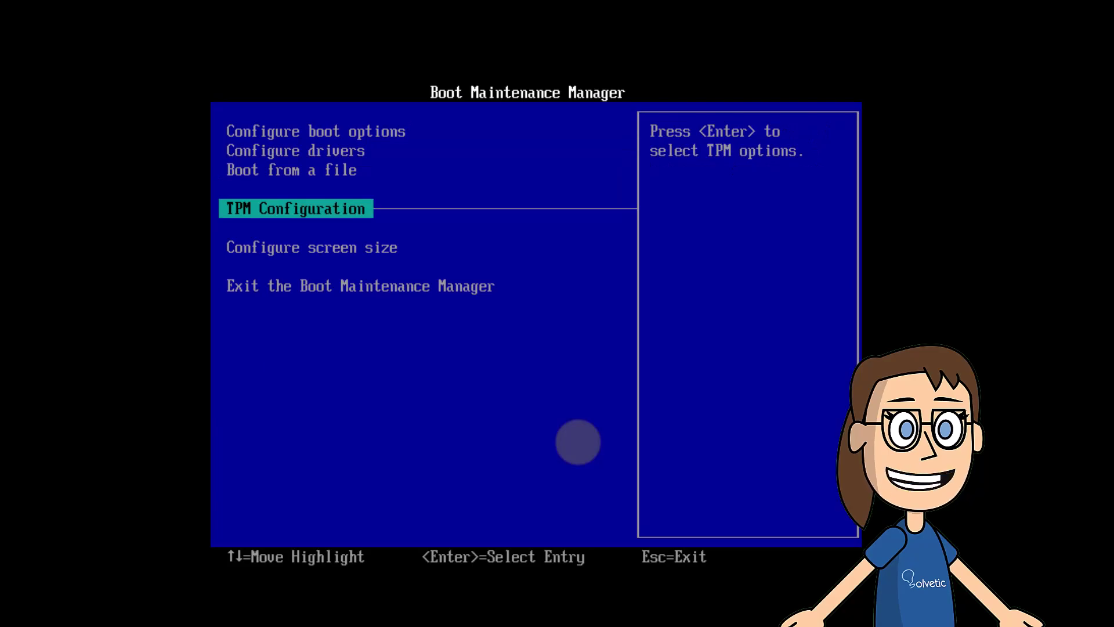
key("Return")
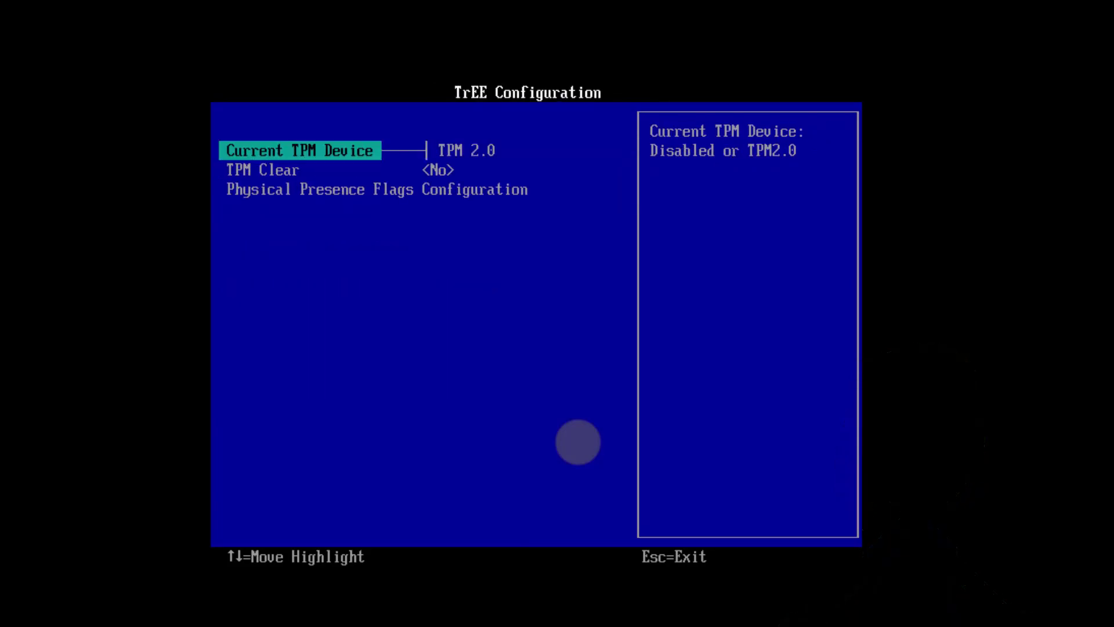
key("Escape")
key("Escape")
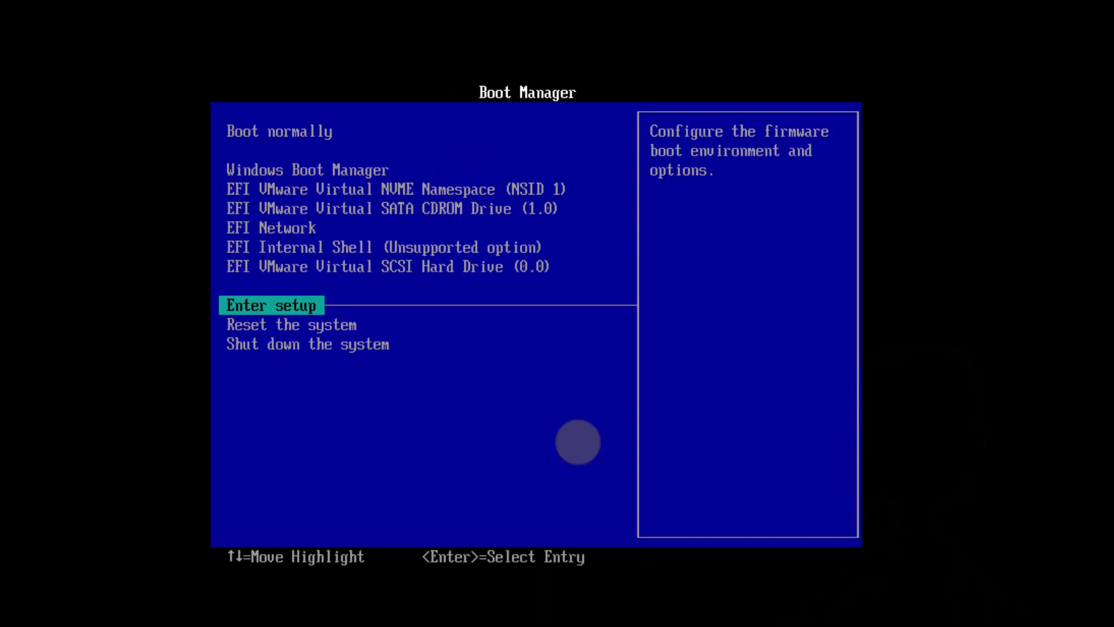
key("Up")
key("Up")
key("Up")
key("Up")
key("Up")
key("Up")
key("Up")
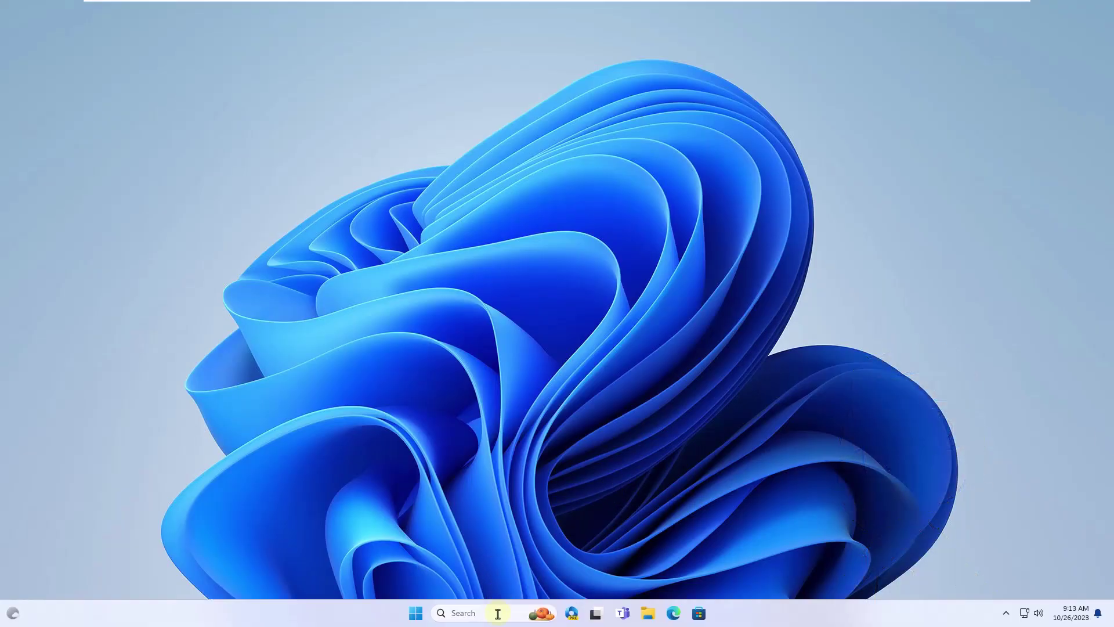
Step: Search the taskbar for 'valorant' and open the VALORANT best match
left_click(496, 615)
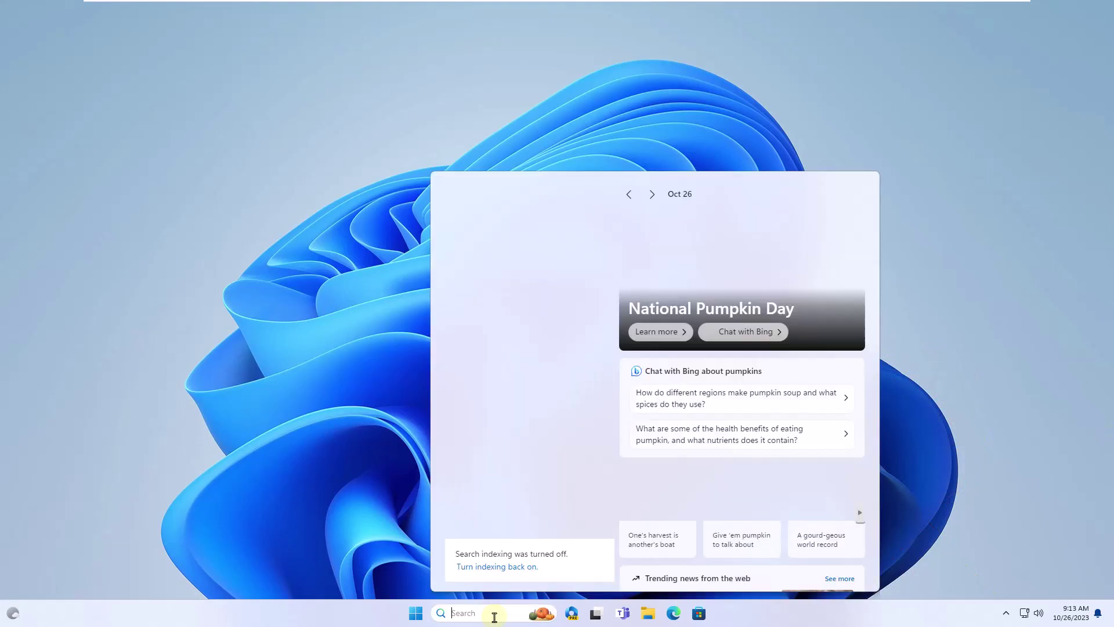
type("valorant")
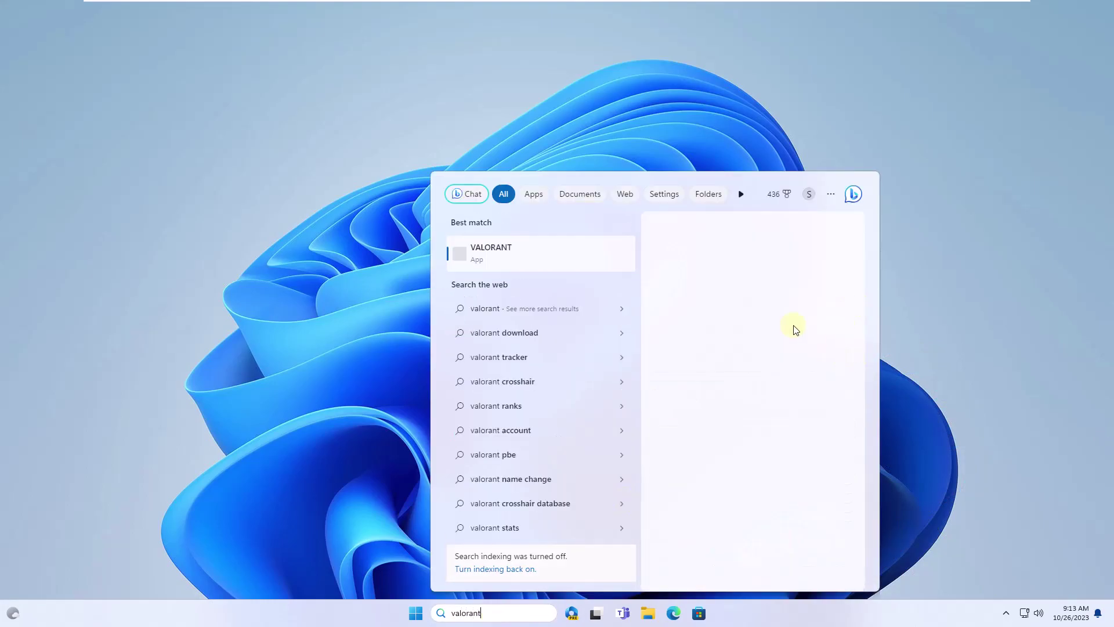
left_click(602, 261)
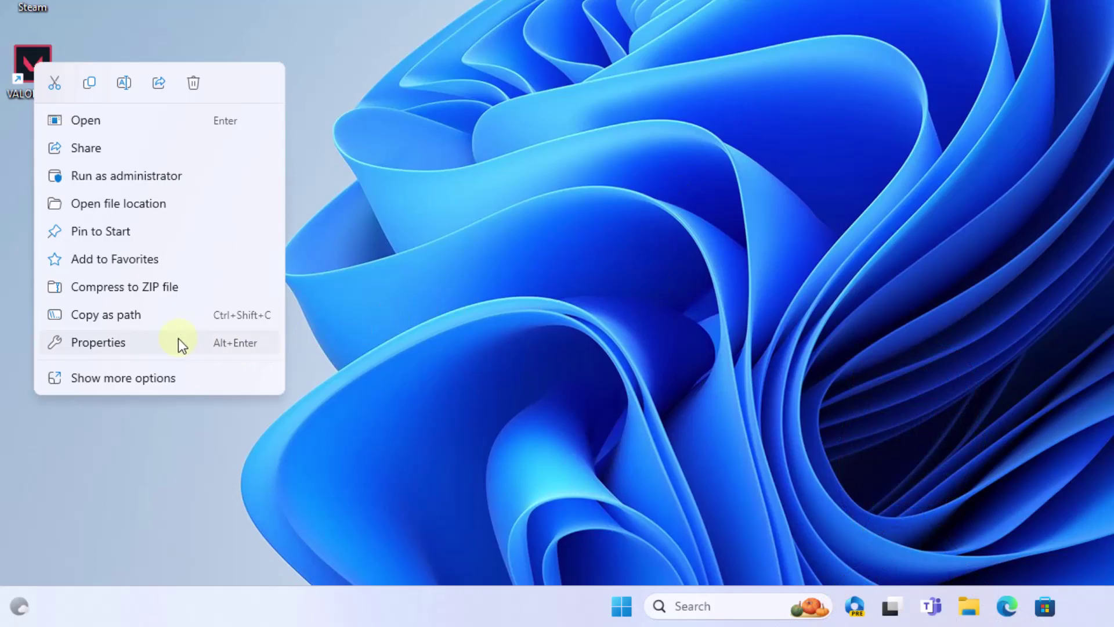
Step: In the VALORANT shortcut's Properties, enable Windows 8 compatibility mode and Run as administrator
left_click(178, 341)
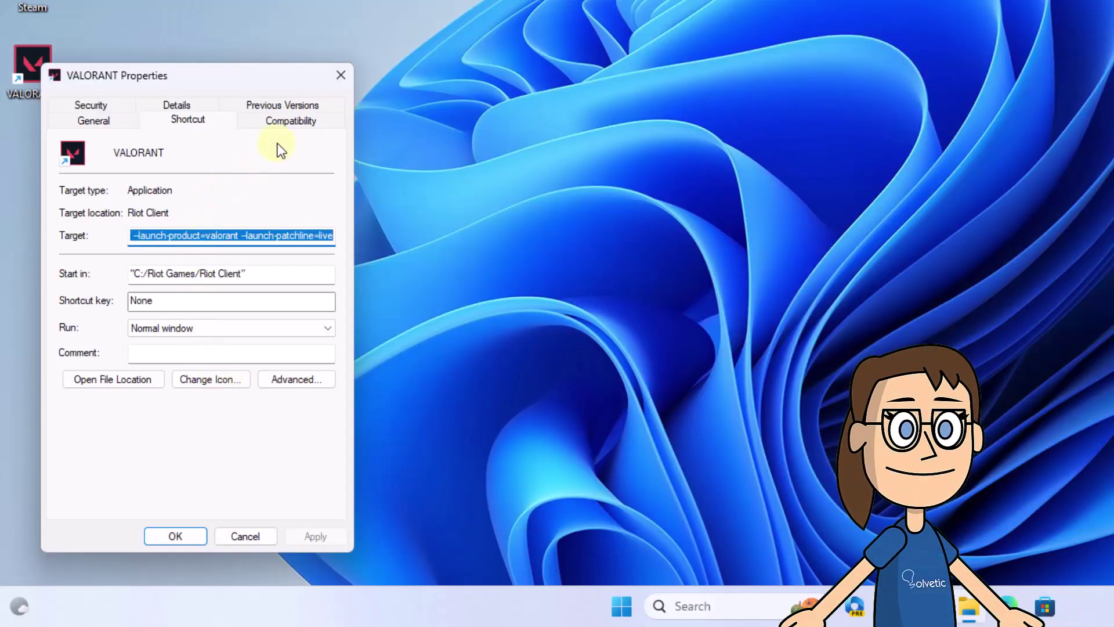
left_click(300, 119)
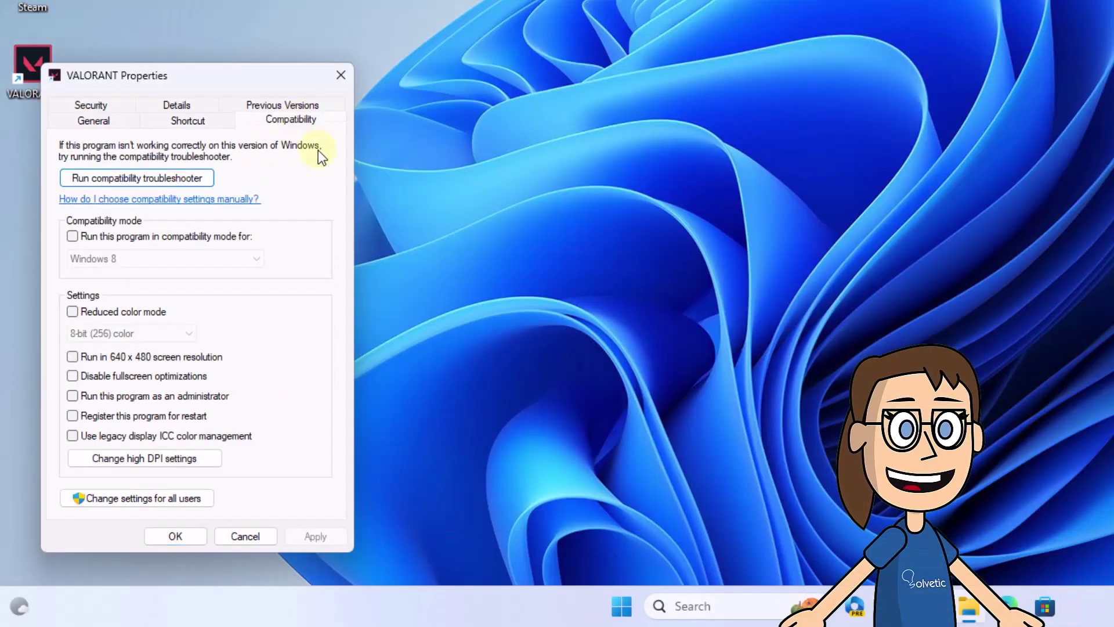
left_click(76, 235)
left_click(144, 257)
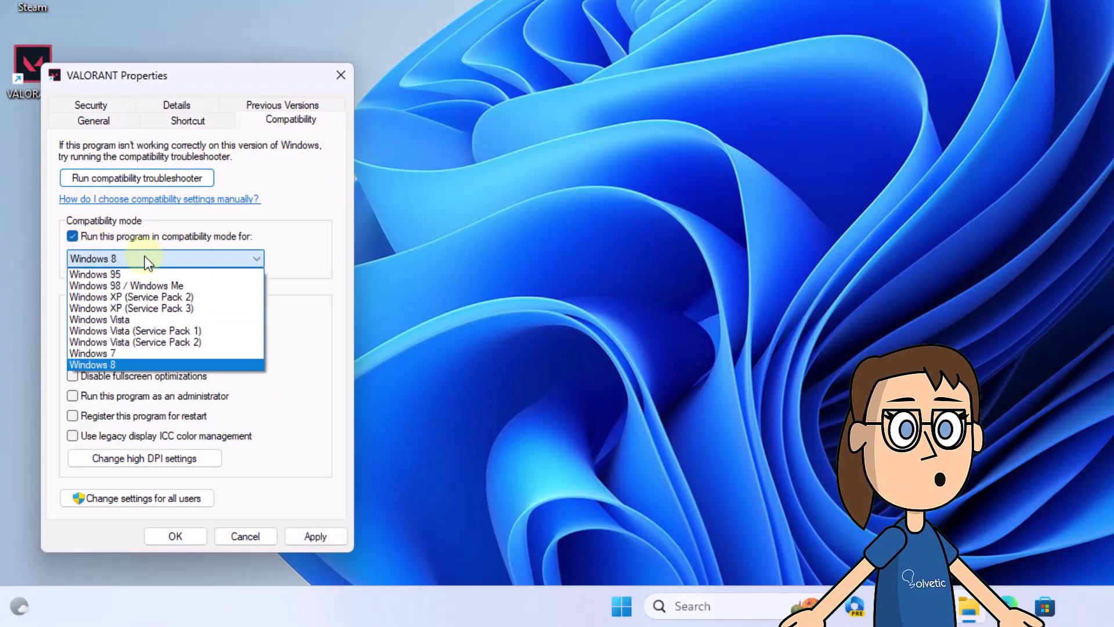
left_click(144, 255)
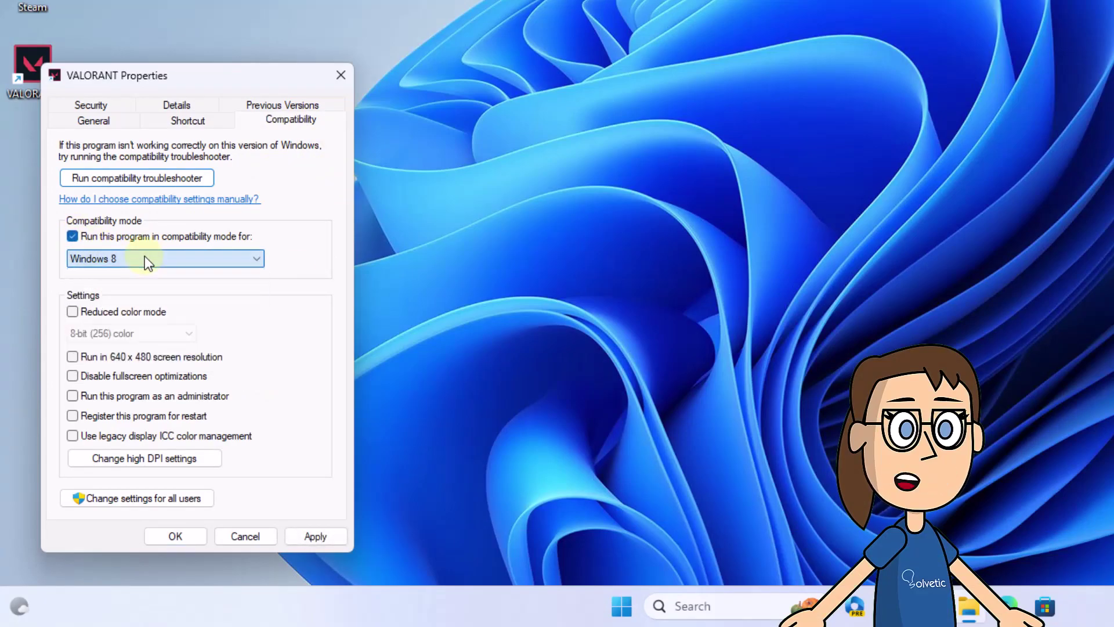
left_click(71, 396)
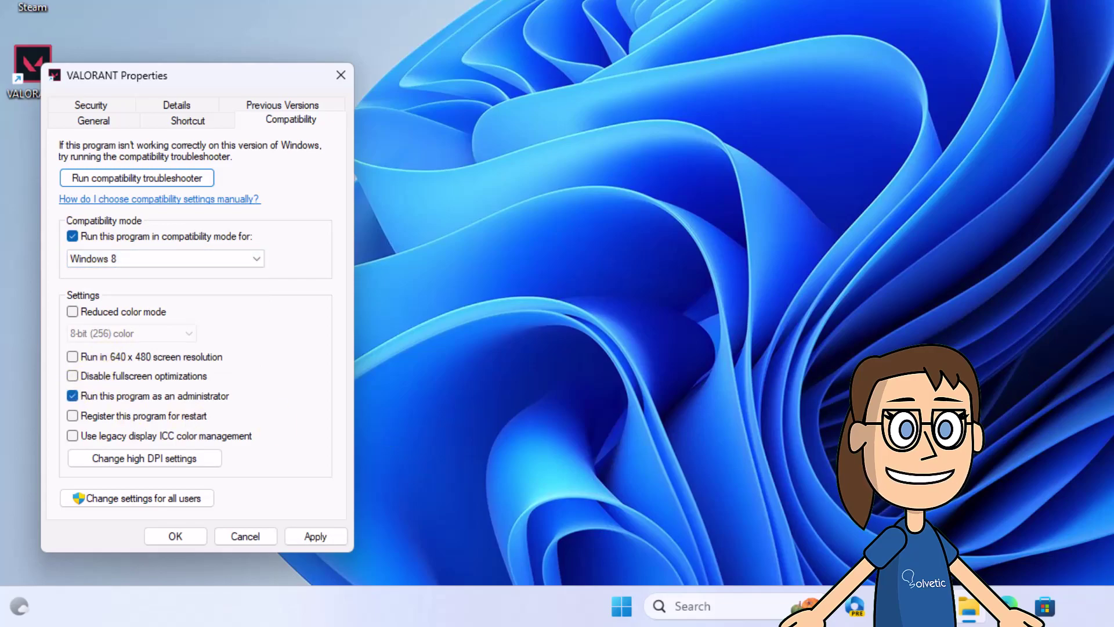
Step: Run the compatibility troubleshooter, close Get Help after it finds nothing, and apply the settings
left_click(180, 181)
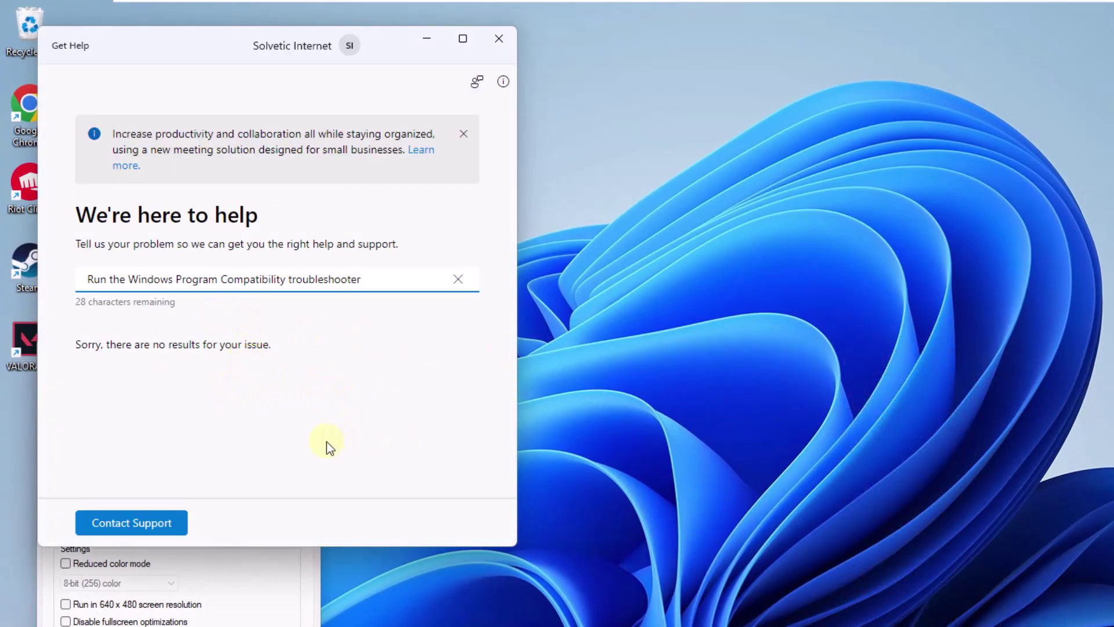
left_click(499, 39)
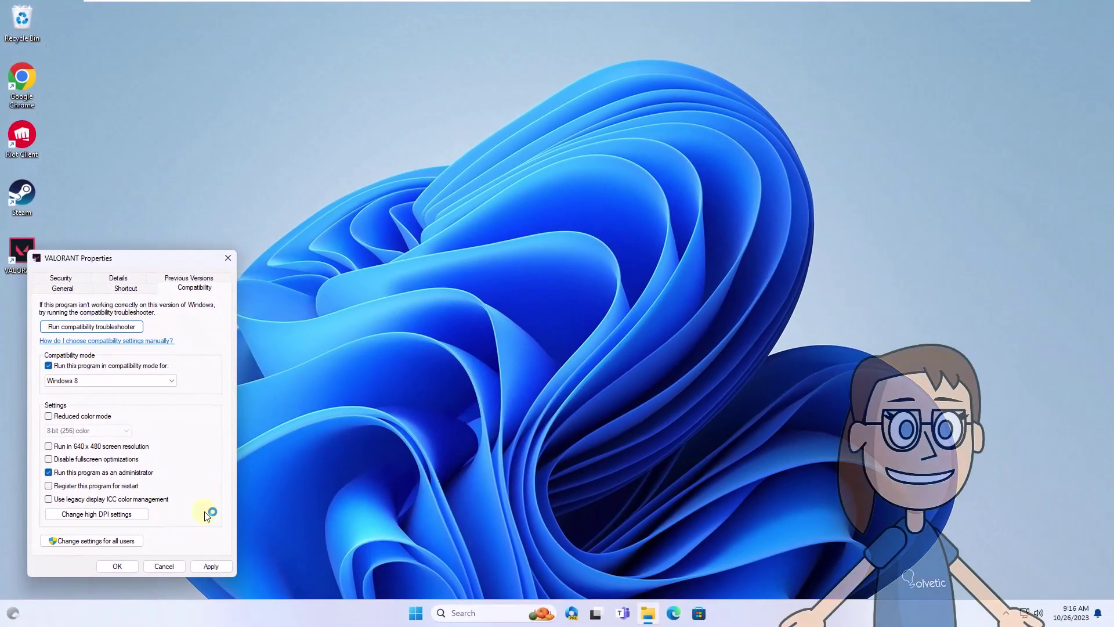
left_click(285, 626)
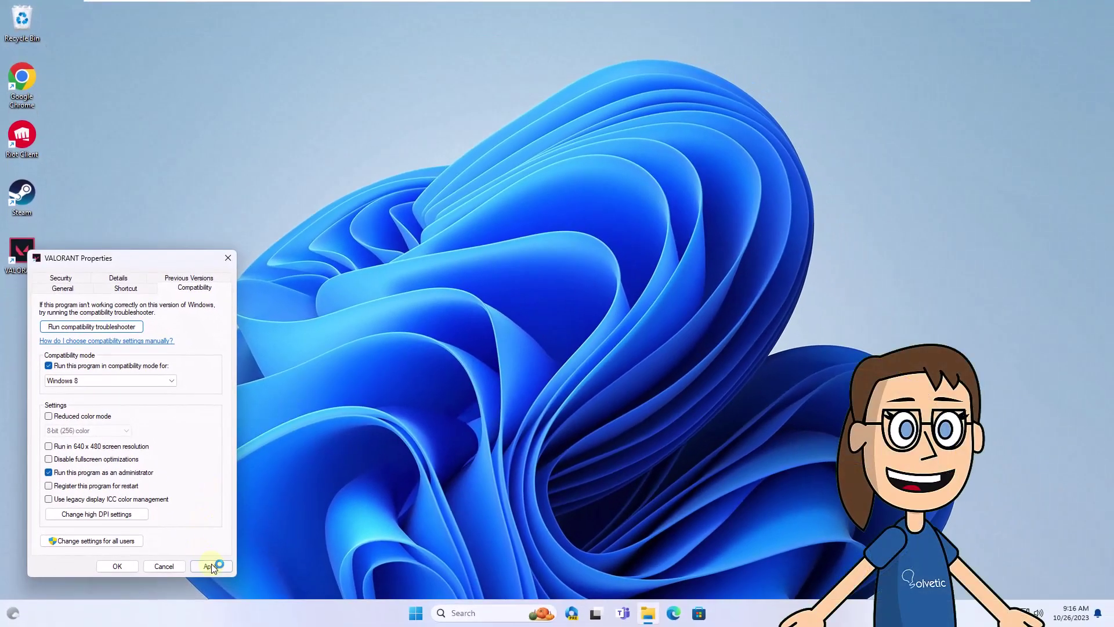
Step: Close Properties with OK, launch VALORANT as administrator, and report the program worked correctly
left_click(117, 566)
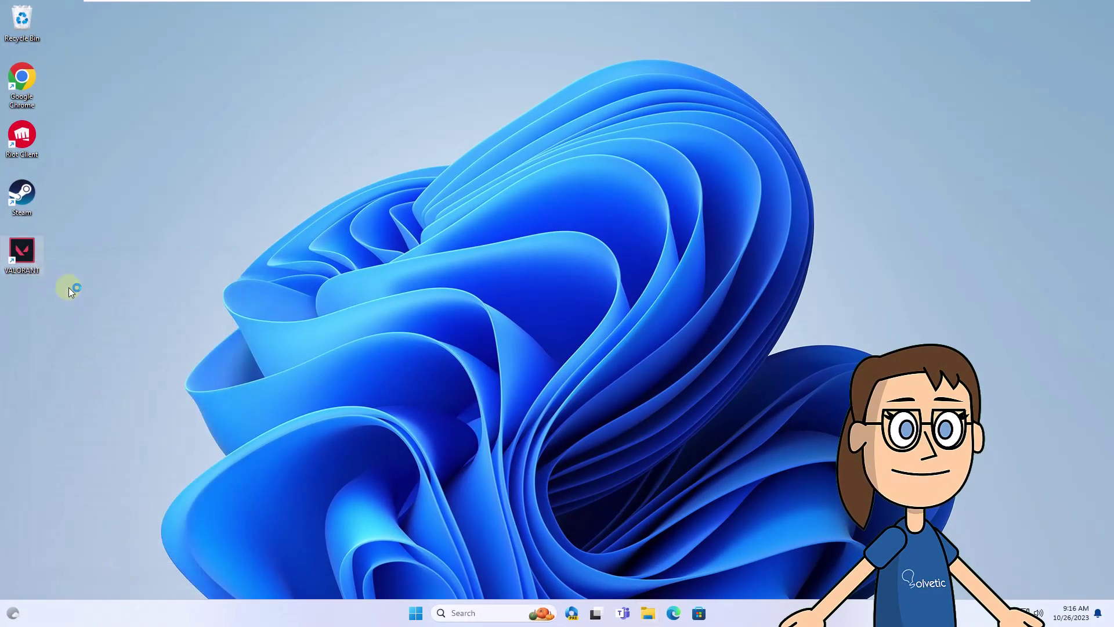
double_click(26, 250)
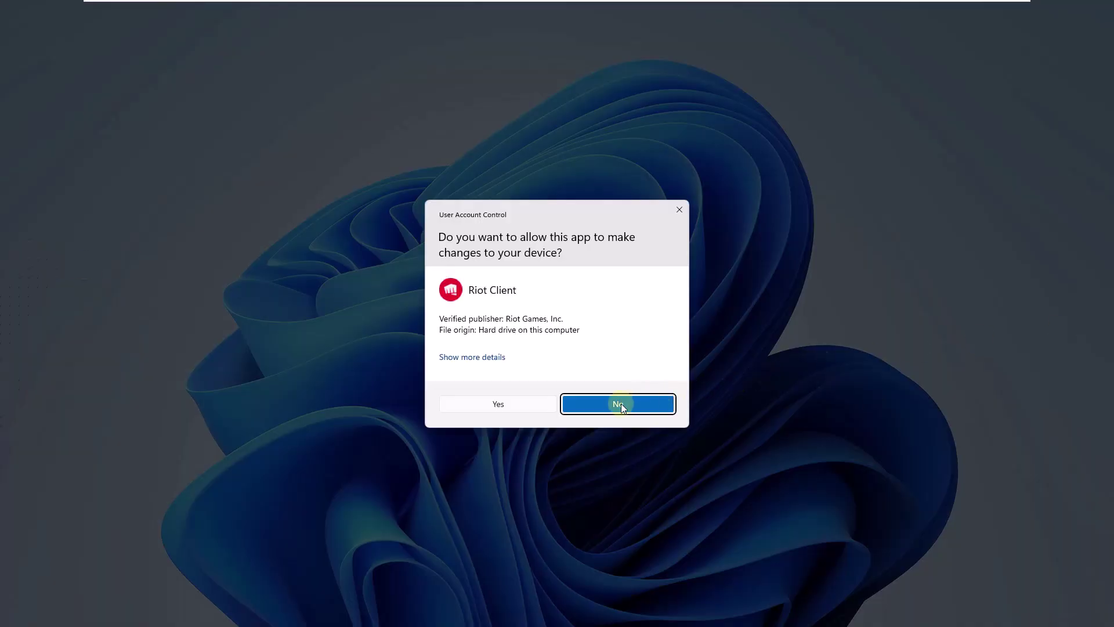
left_click(521, 406)
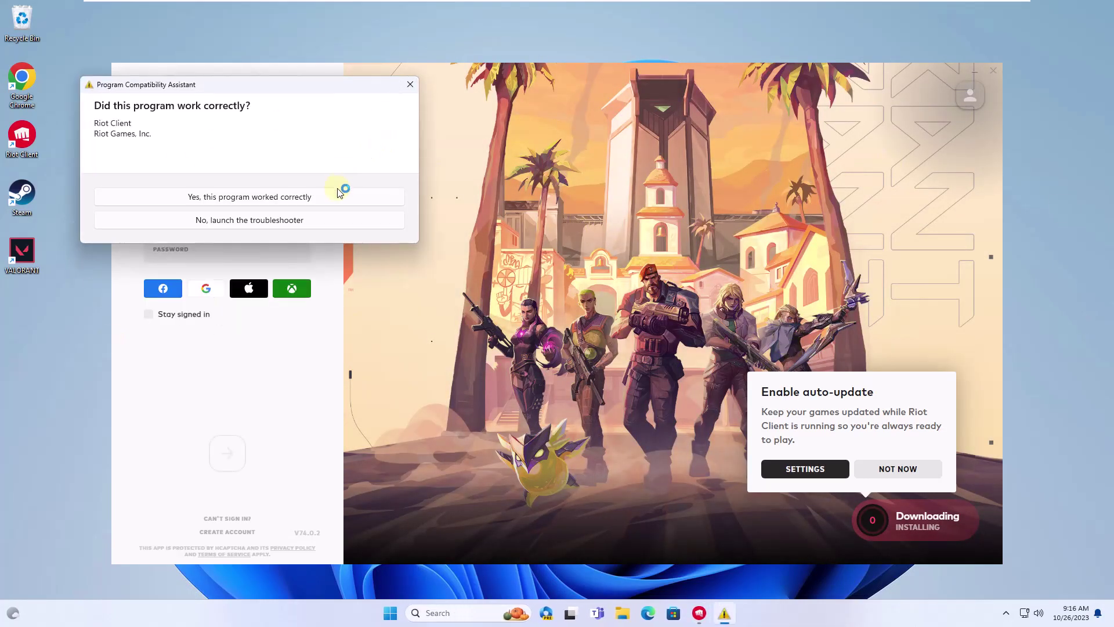
left_click(341, 197)
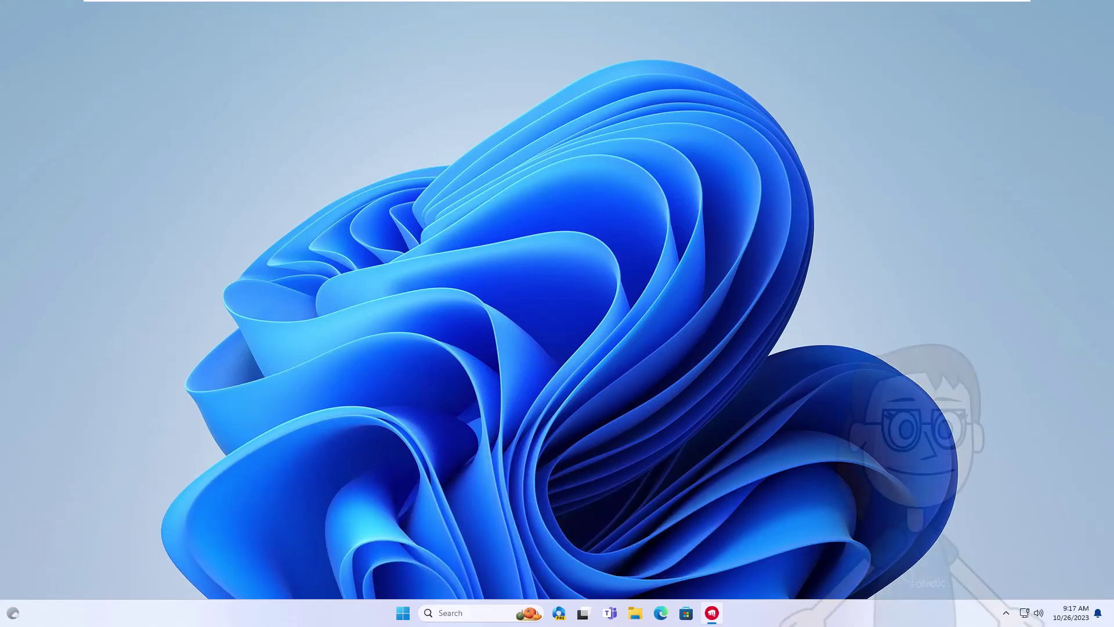
Step: Open Task Manager from Win+X, end the Riot Client task, and close Task Manager
right_click(406, 611)
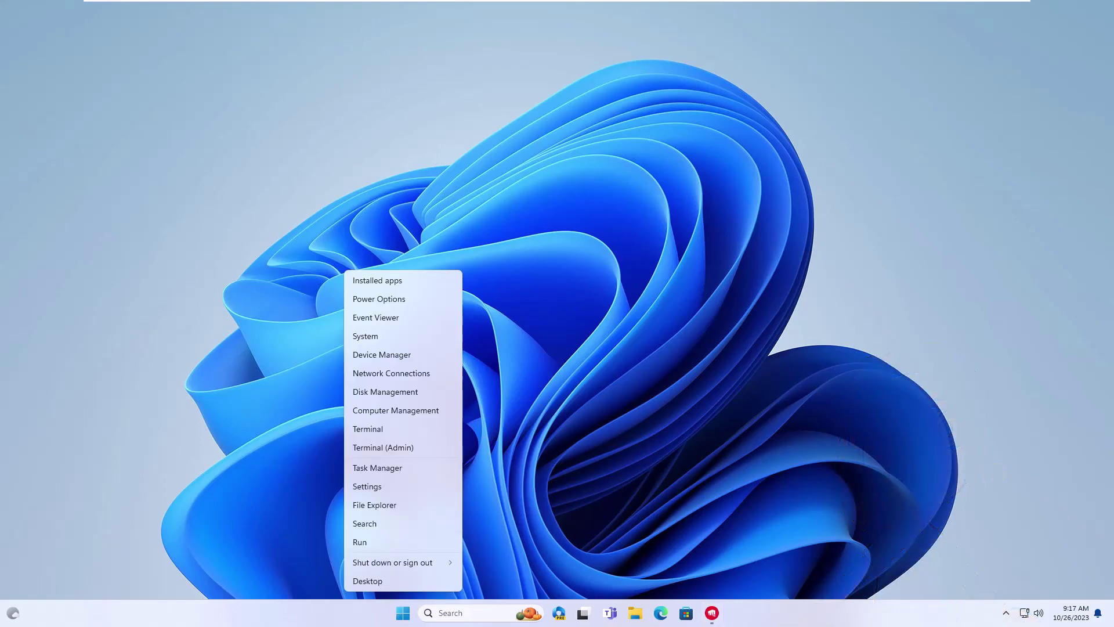
left_click(437, 470)
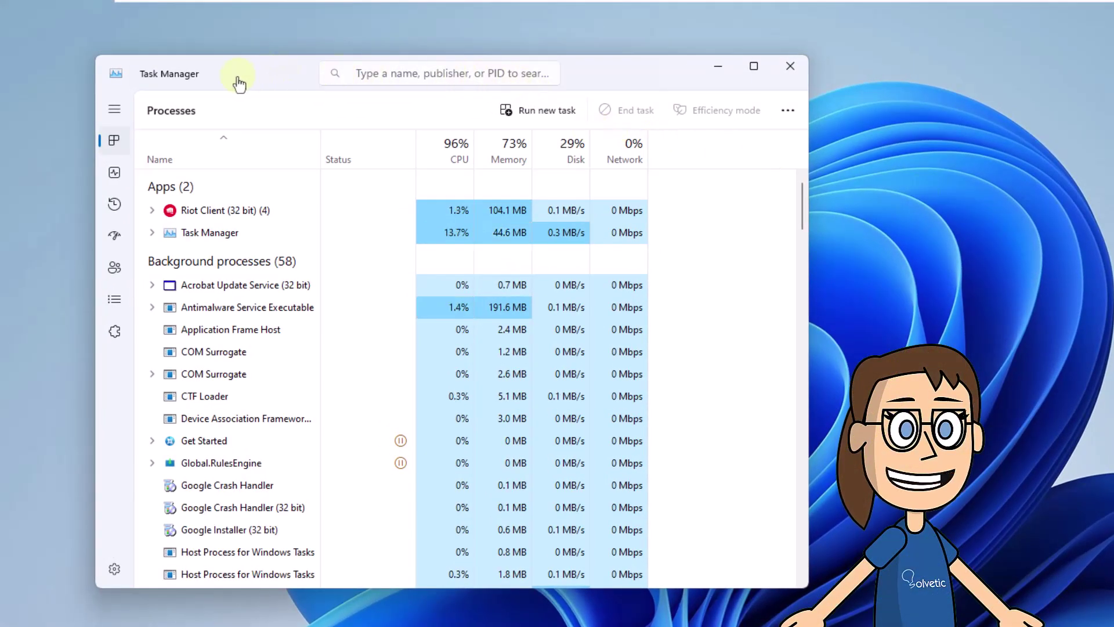
left_click(254, 211)
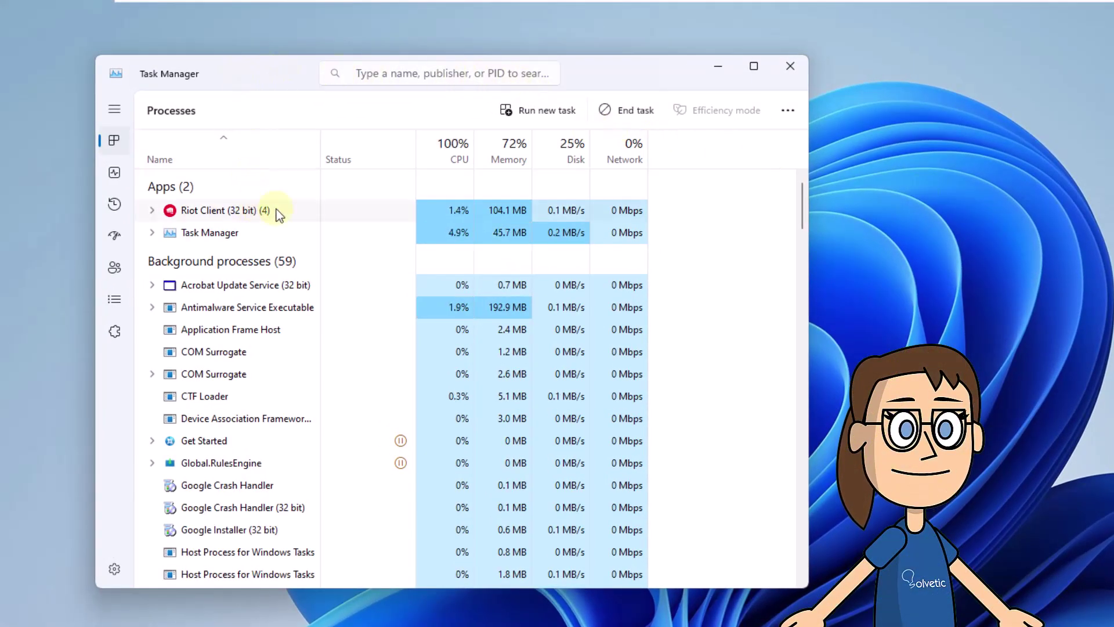
left_click(633, 114)
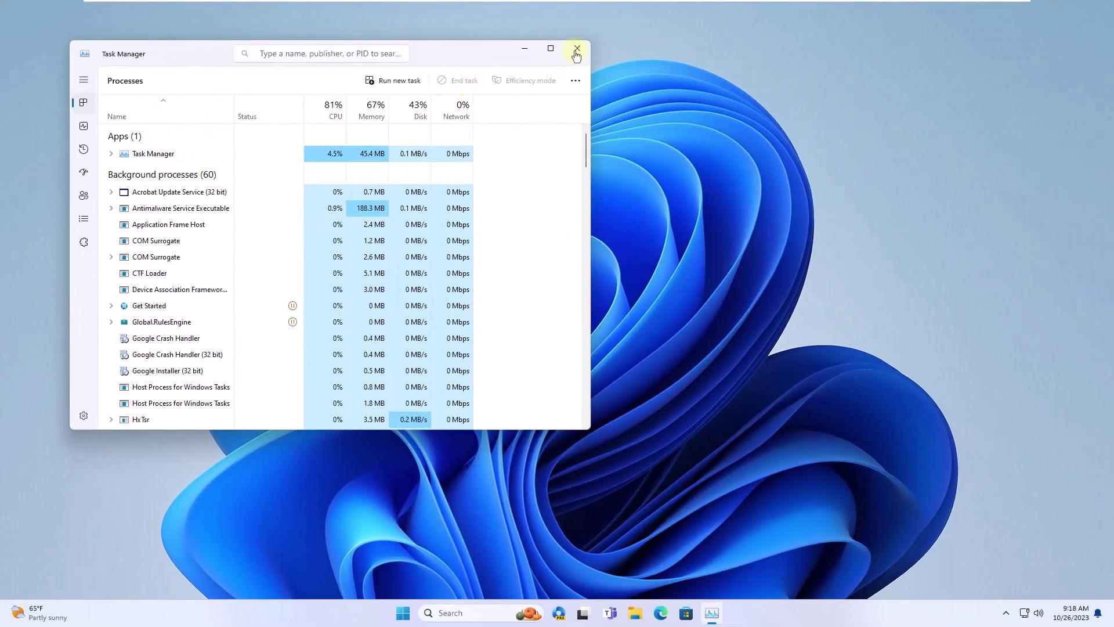
left_click(577, 48)
Step: Launch VALORANT from taskbar search, approve the Riot Client UAC prompt, then close the Riot Client window
left_click(485, 609)
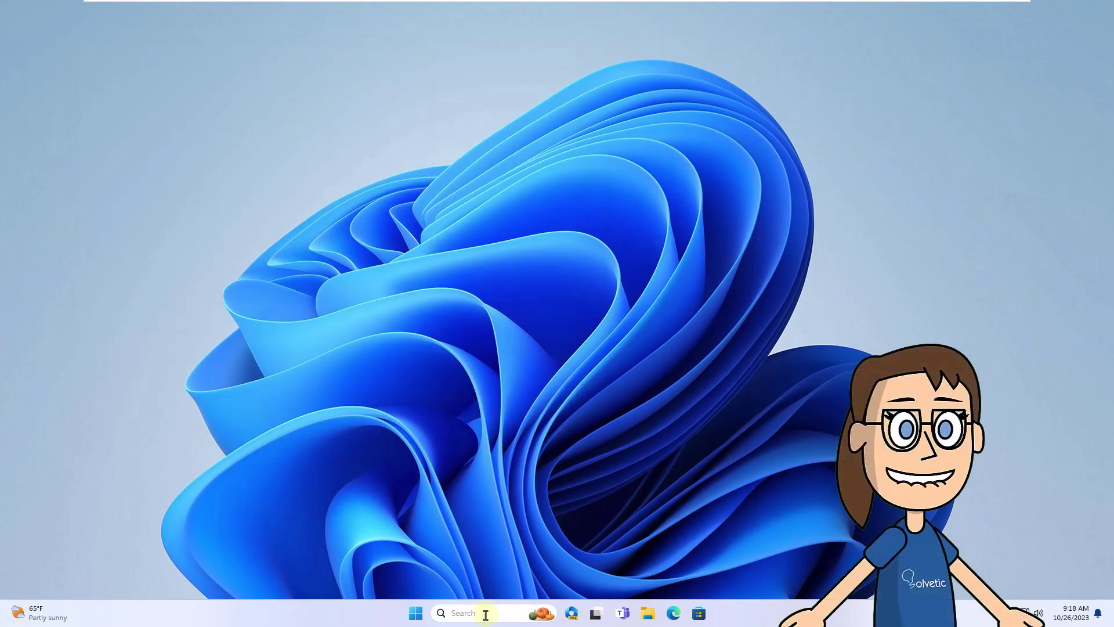
type("valorant")
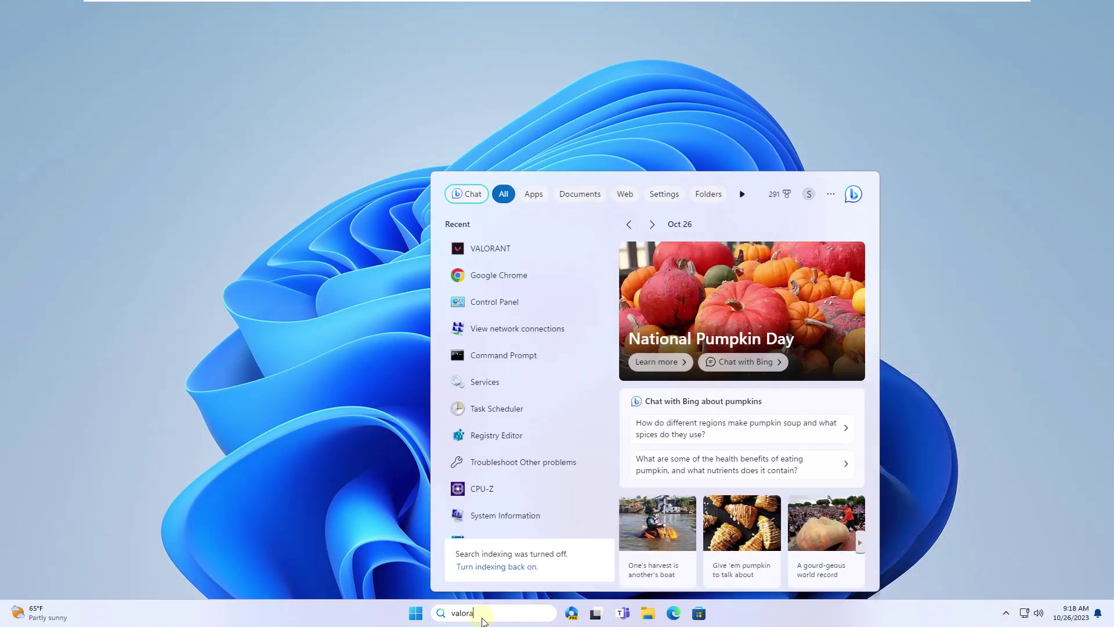
left_click(569, 261)
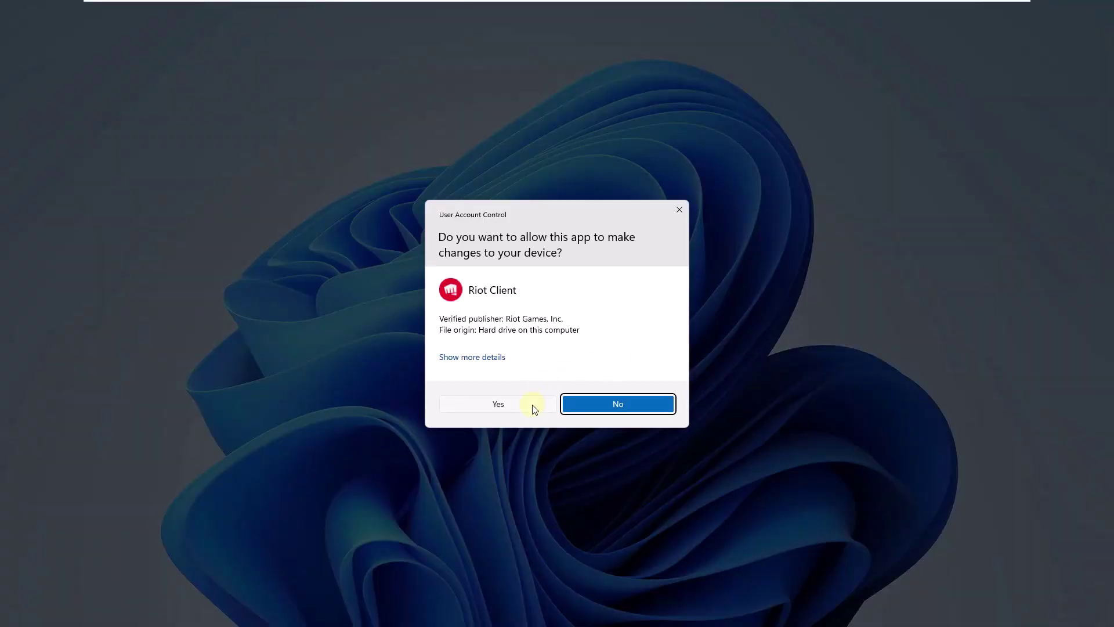
left_click(534, 406)
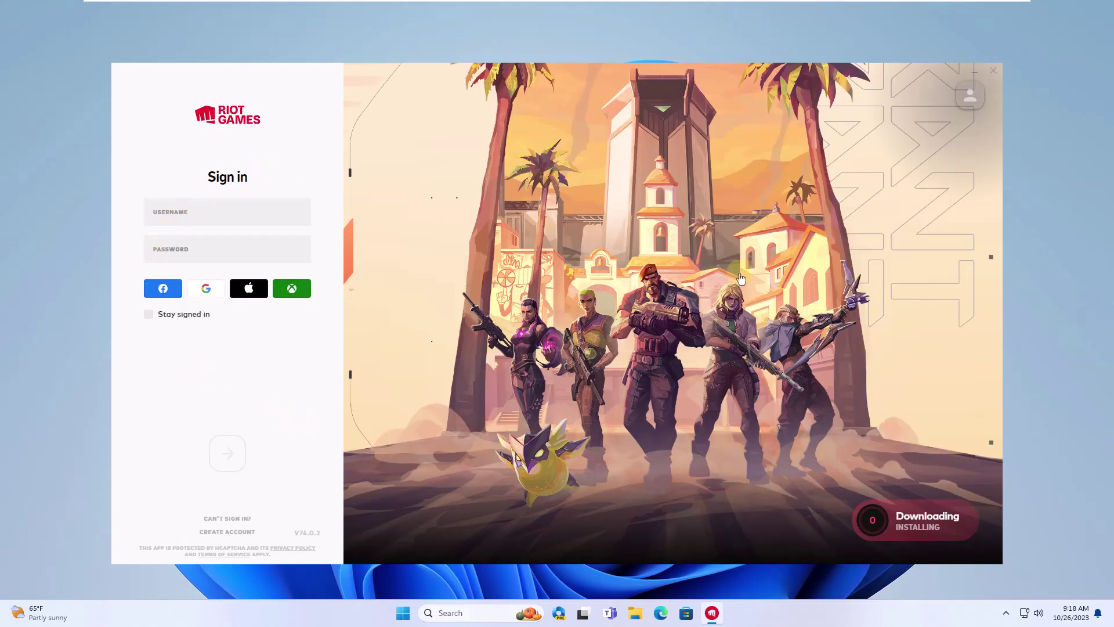
left_click(993, 72)
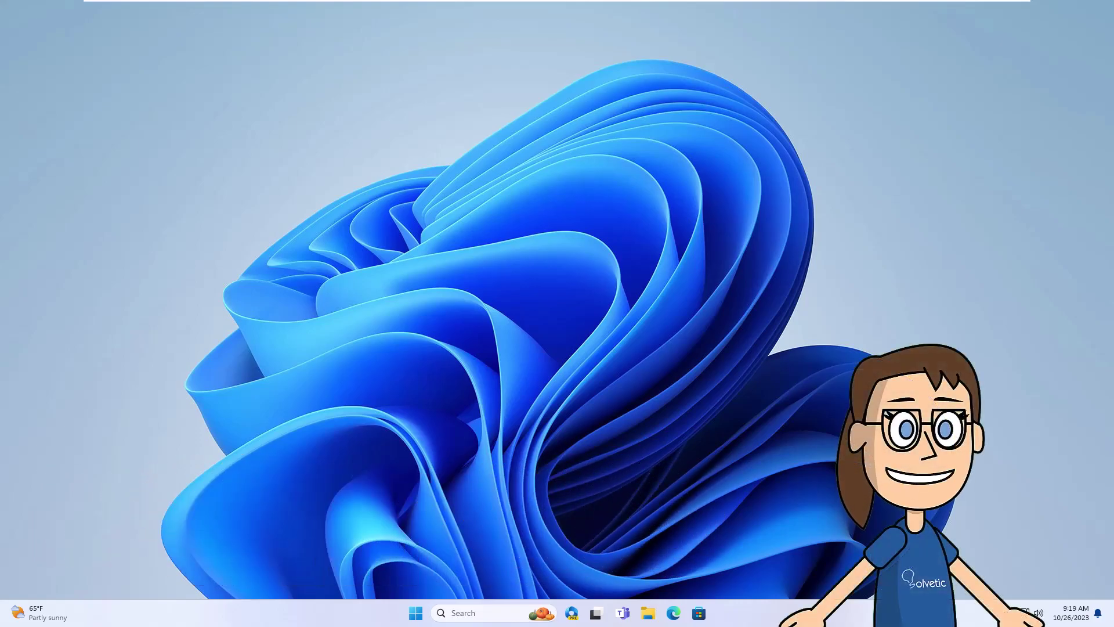
Step: Check Windows Update in Settings, where Windows 11 Insider Preview 23570.1000 is downloading
left_click(416, 612)
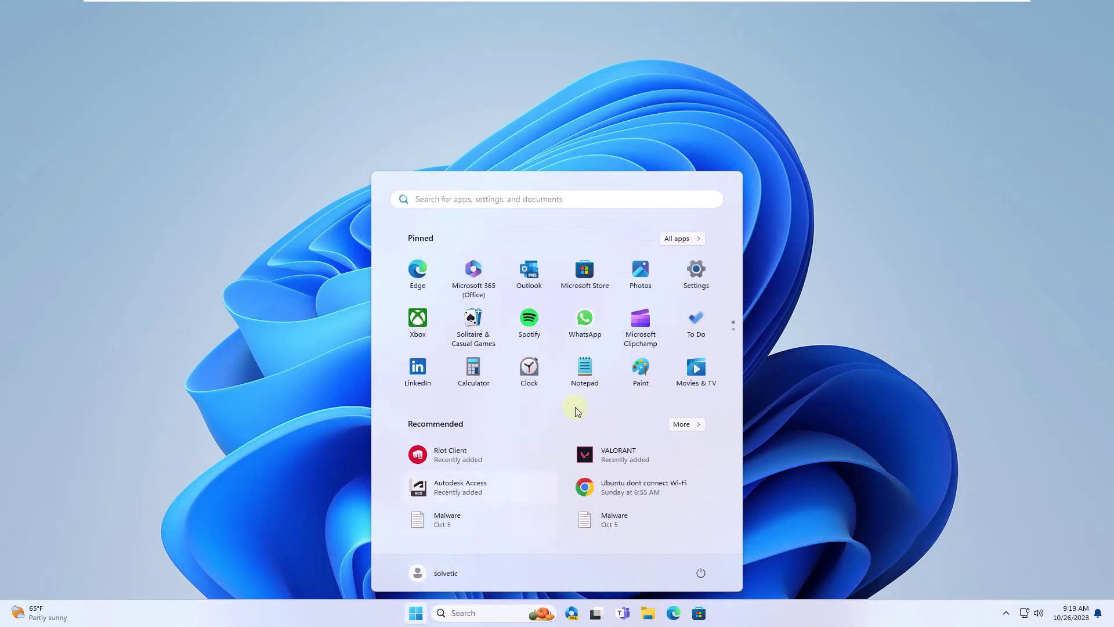
left_click(696, 279)
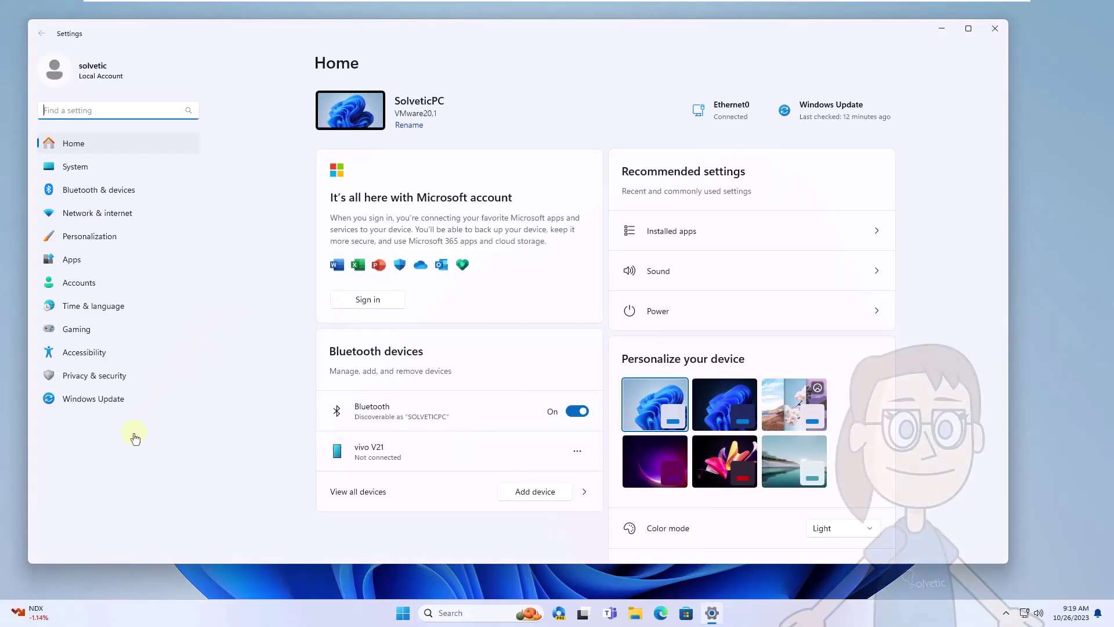
left_click(119, 402)
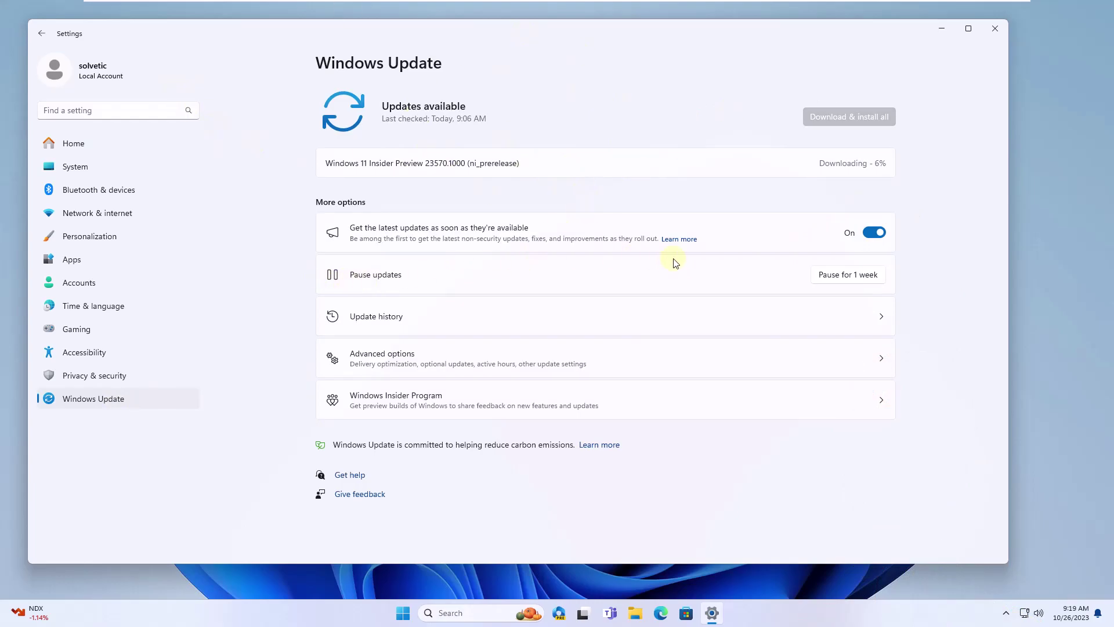
Step: Close Settings and open Device Manager with the Display adapters category expanded
left_click(998, 29)
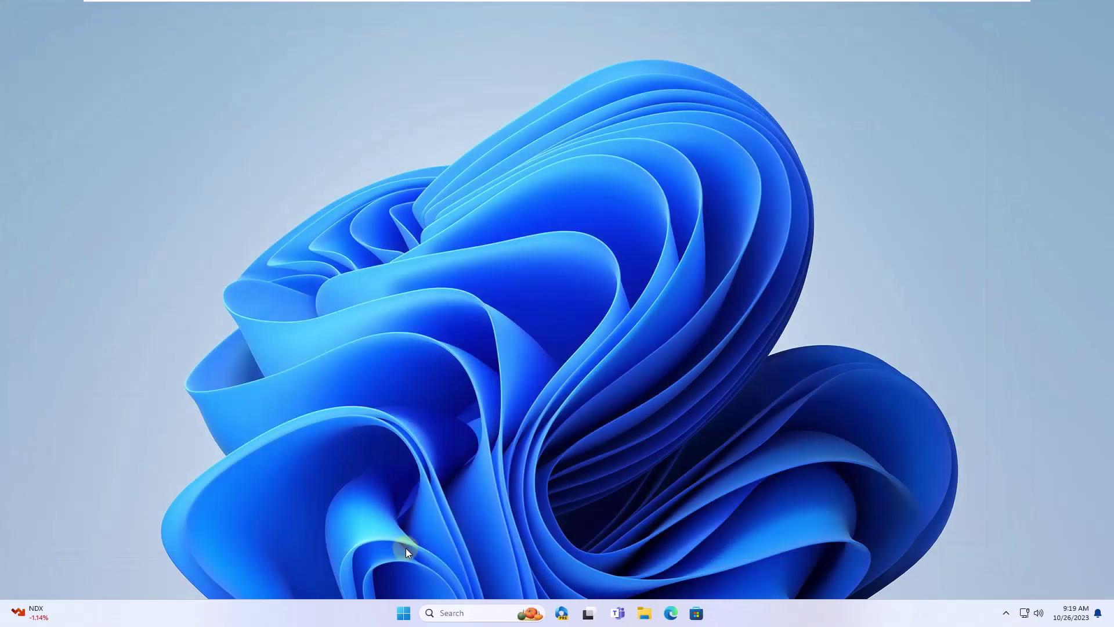
right_click(417, 615)
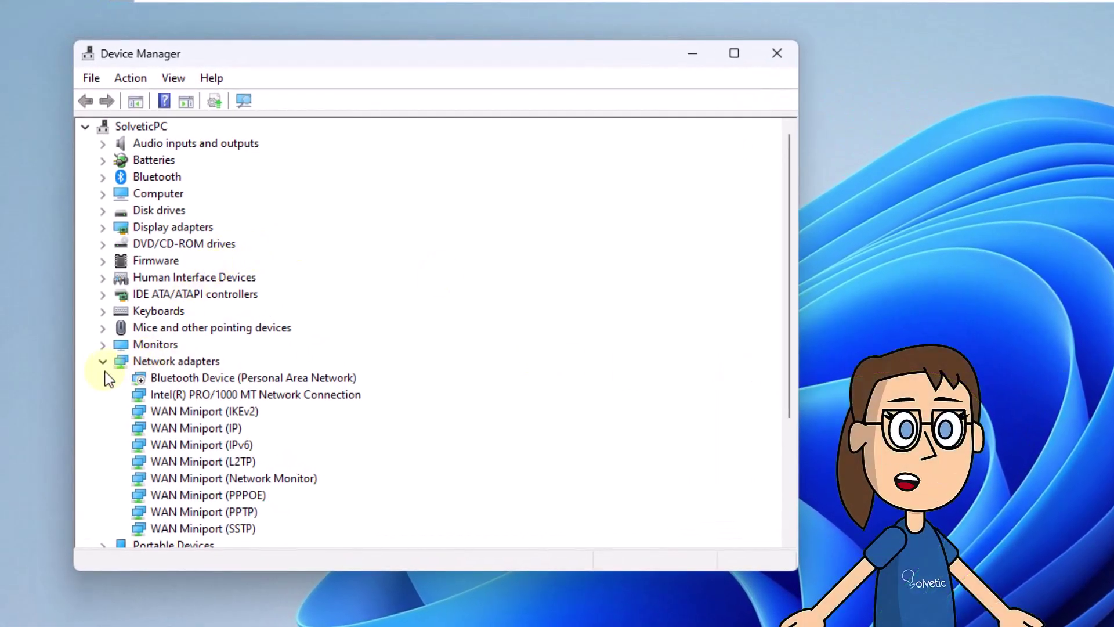
left_click(103, 360)
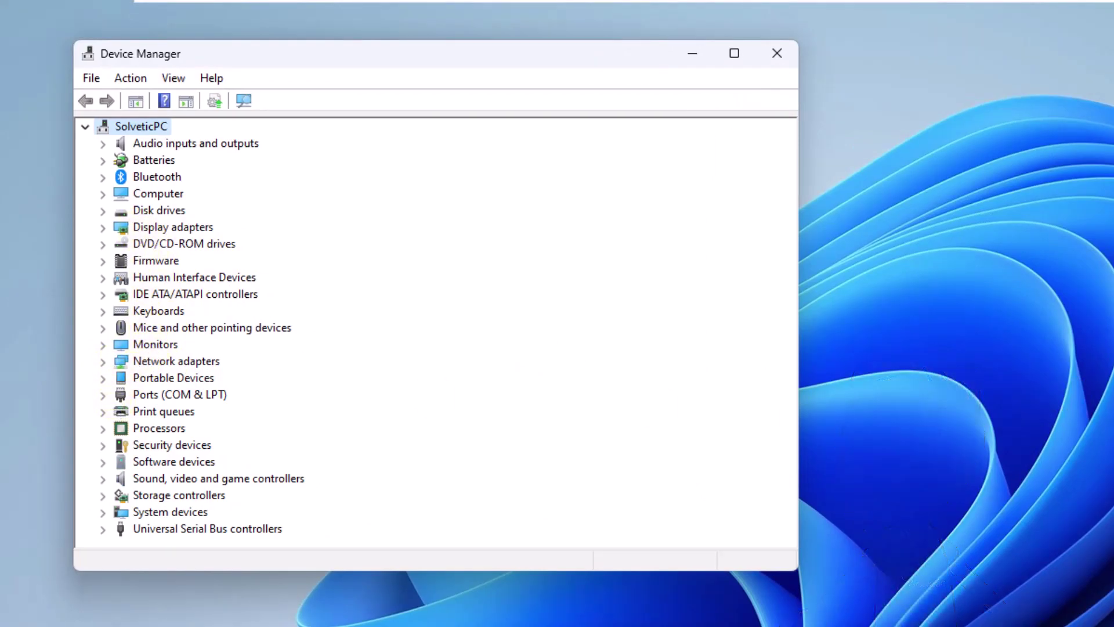
left_click(119, 227)
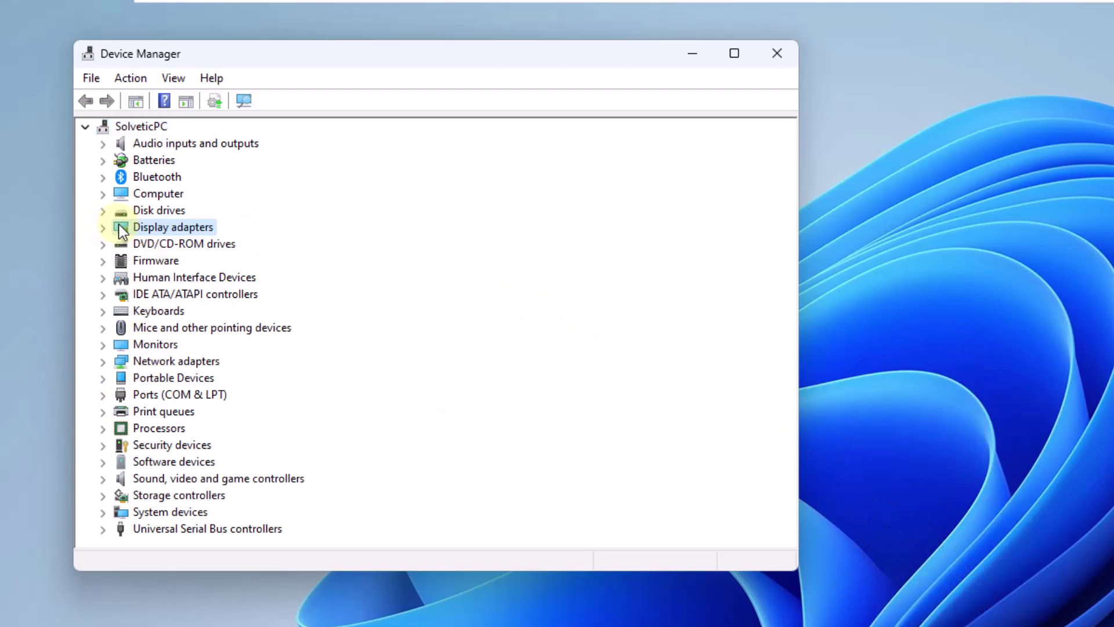
left_click(103, 228)
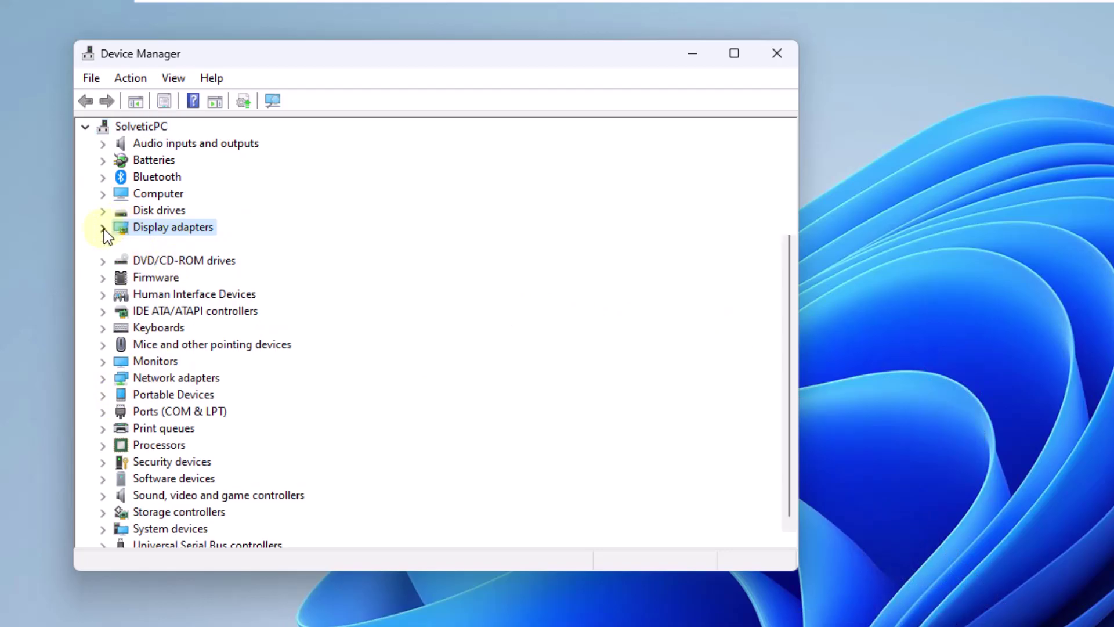
Step: Auto-search for a VMware SVGA 3D driver, confirm the best driver is installed, and close Device Manager
left_click(173, 245)
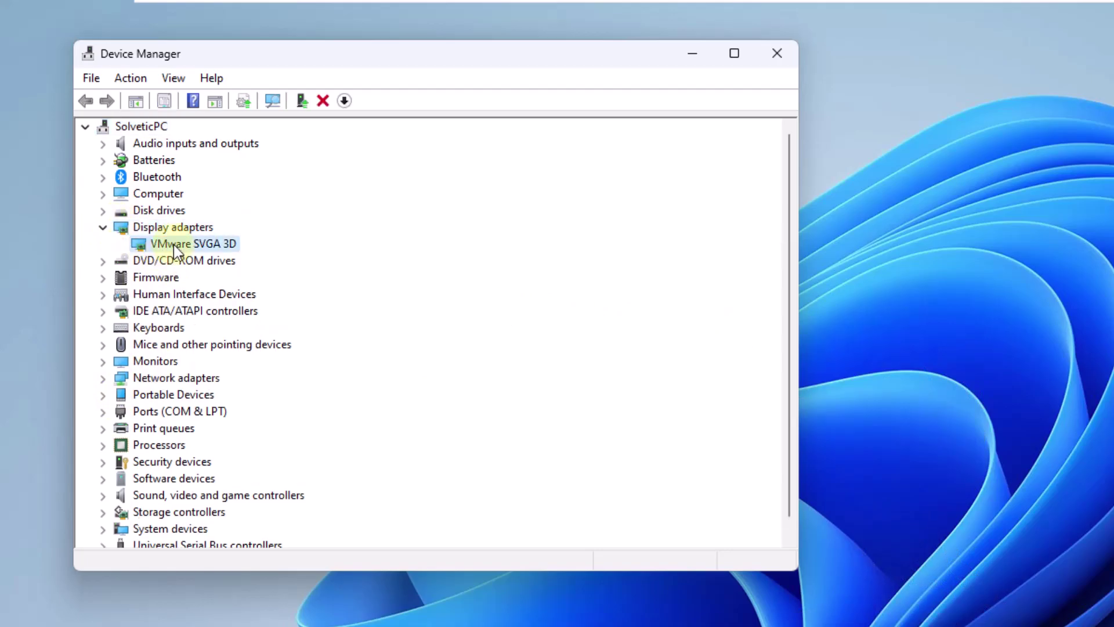
right_click(173, 244)
left_click(208, 255)
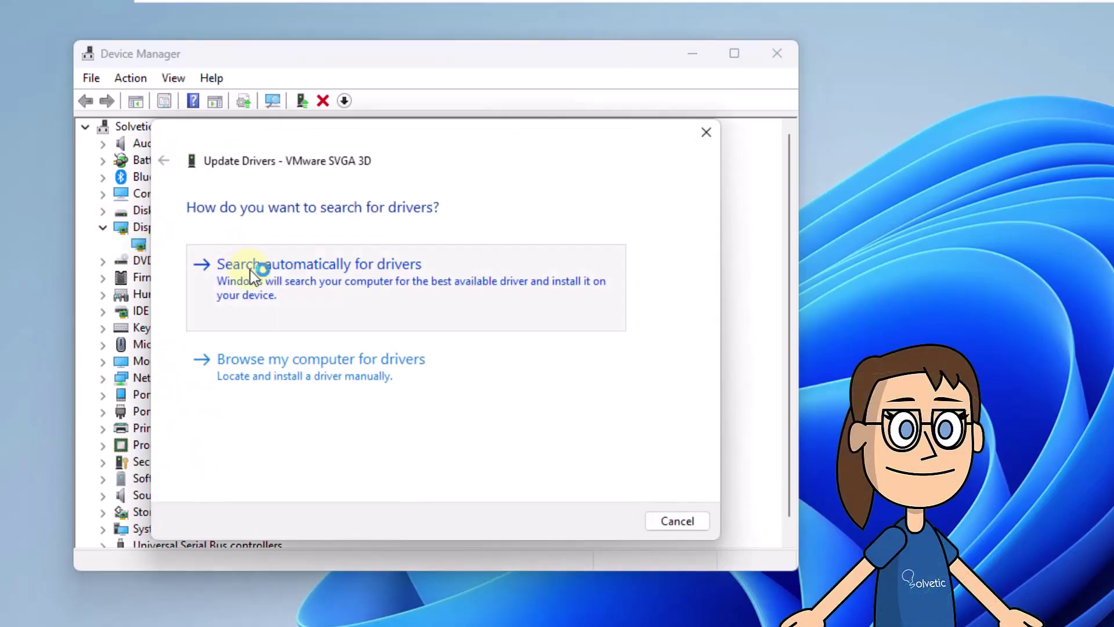
left_click(236, 272)
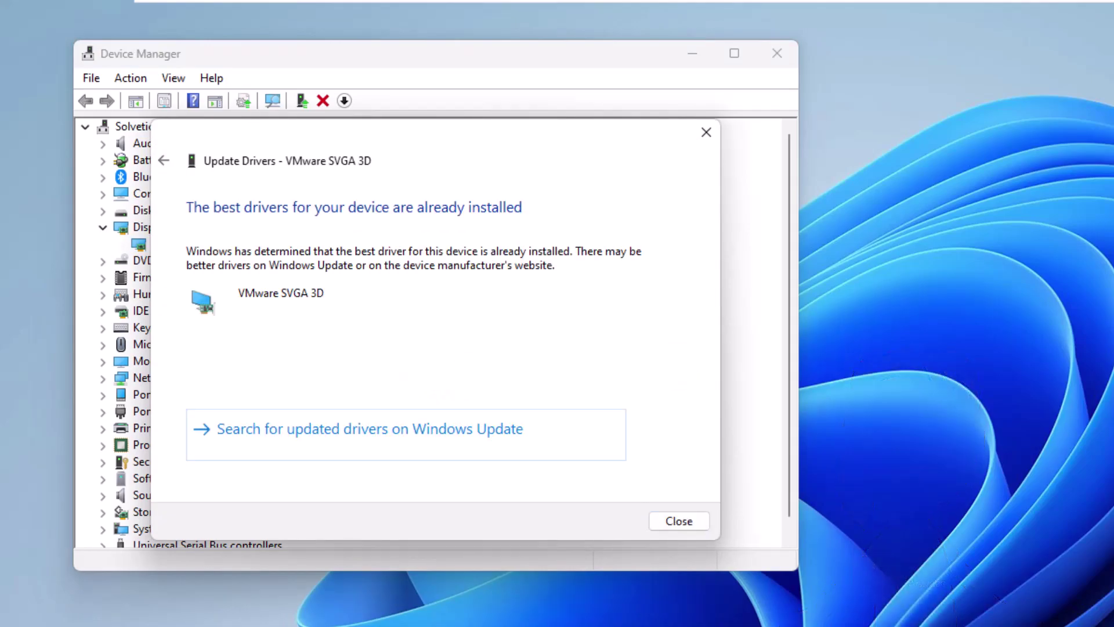
left_click(678, 522)
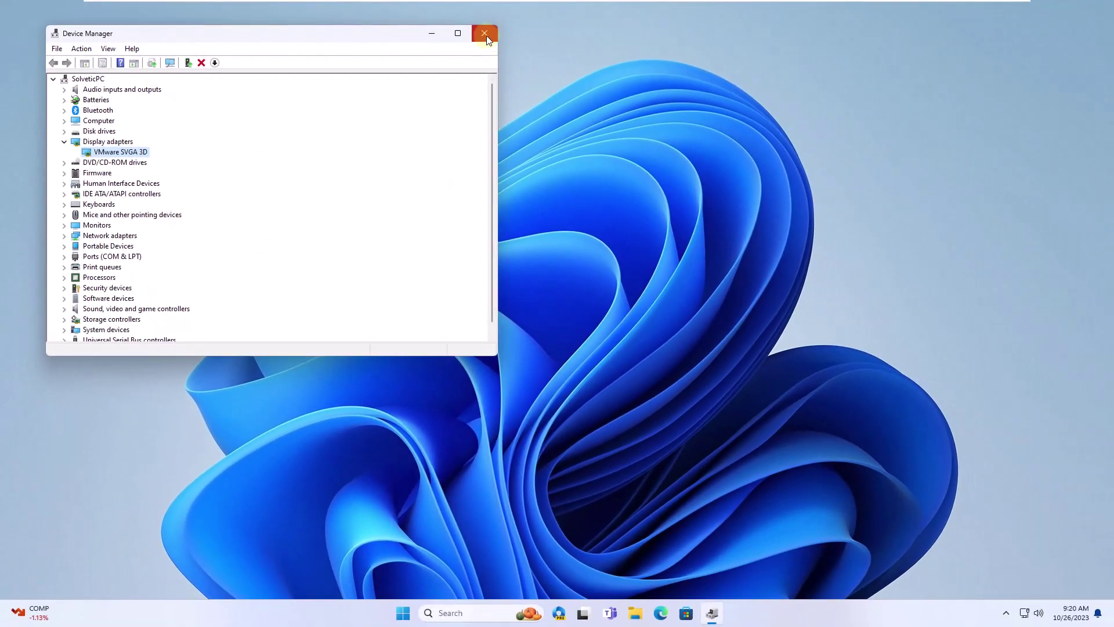
left_click(485, 35)
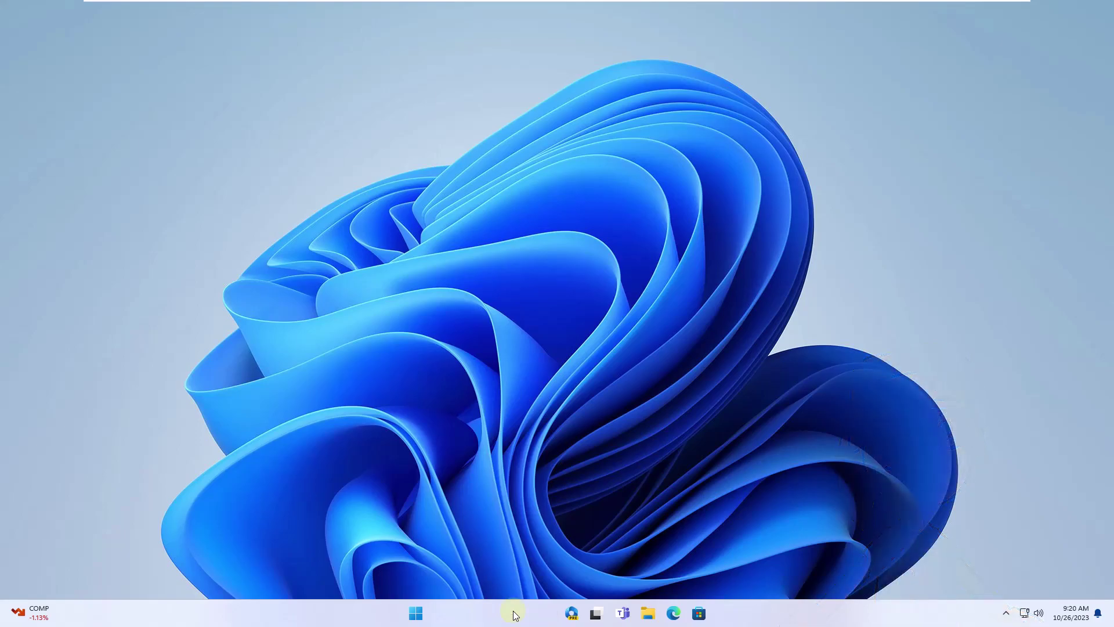
key("super")
type("valorant")
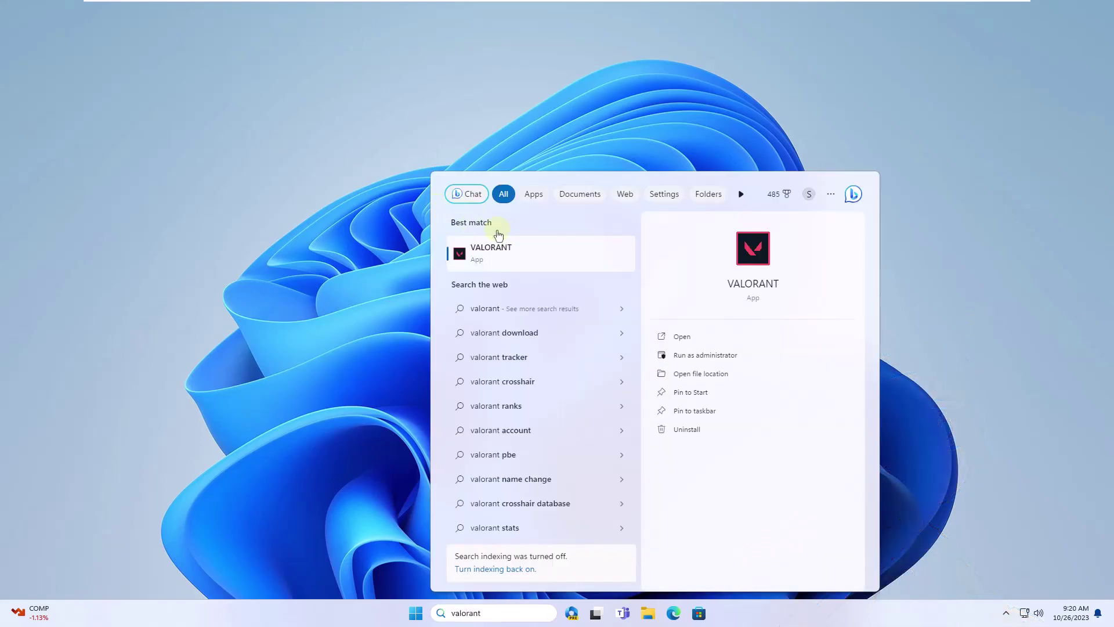
left_click(559, 259)
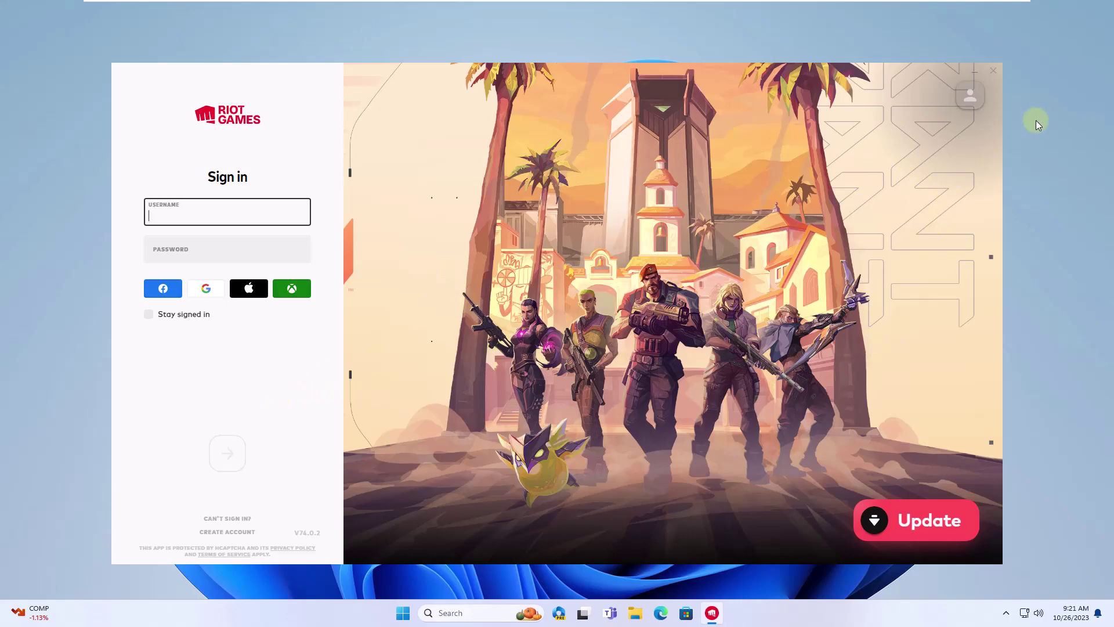
left_click(994, 71)
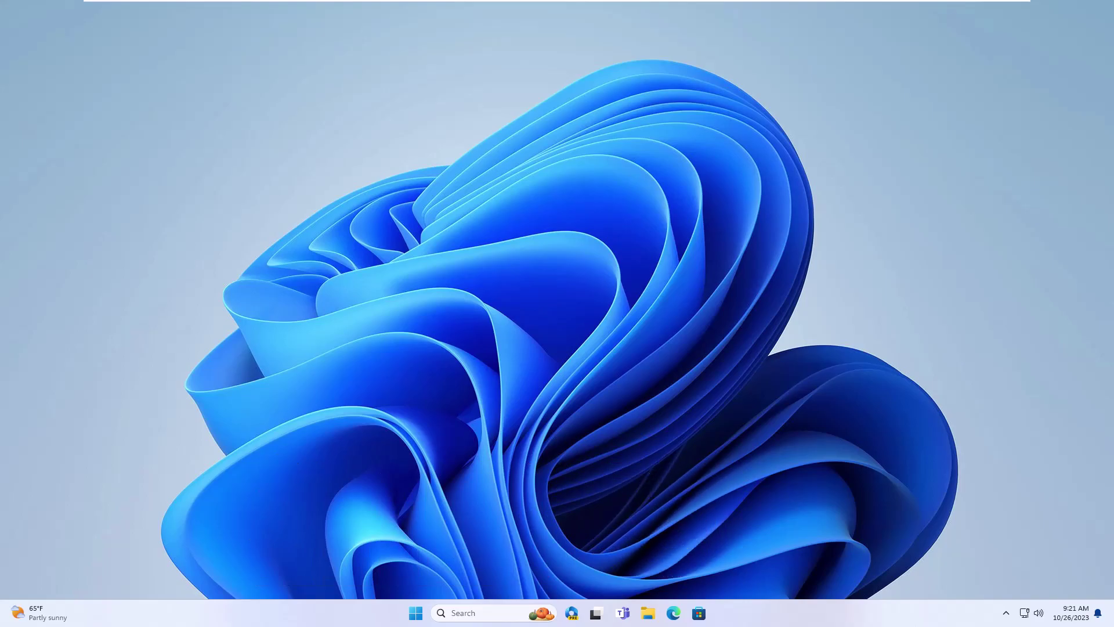
Step: Uninstall VALORANT from the Installed apps list under Settings > Apps
left_click(416, 612)
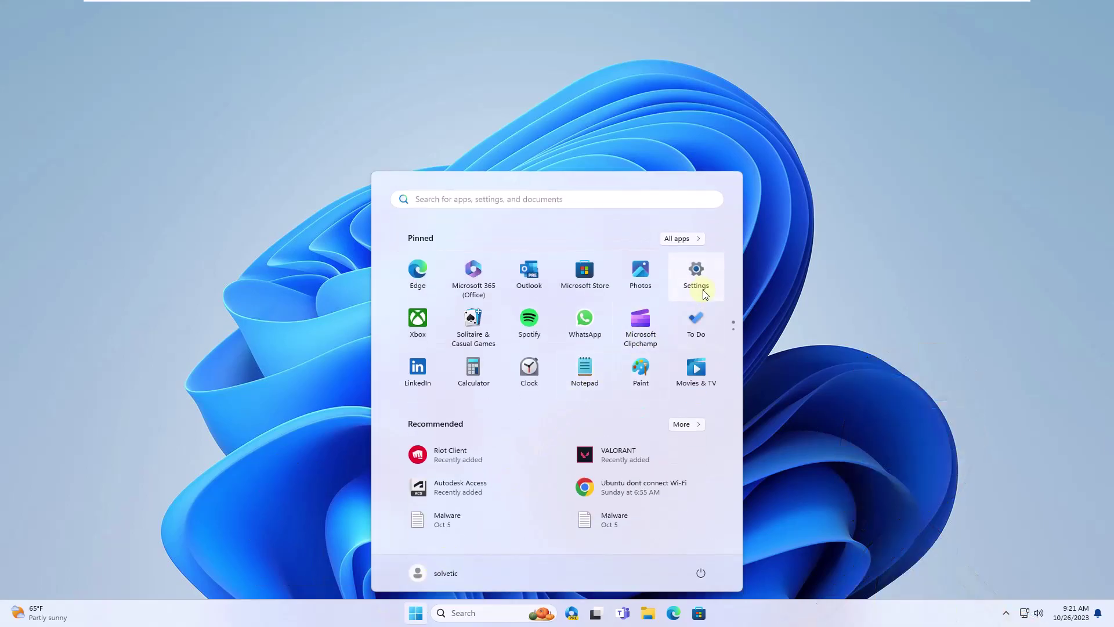
left_click(704, 293)
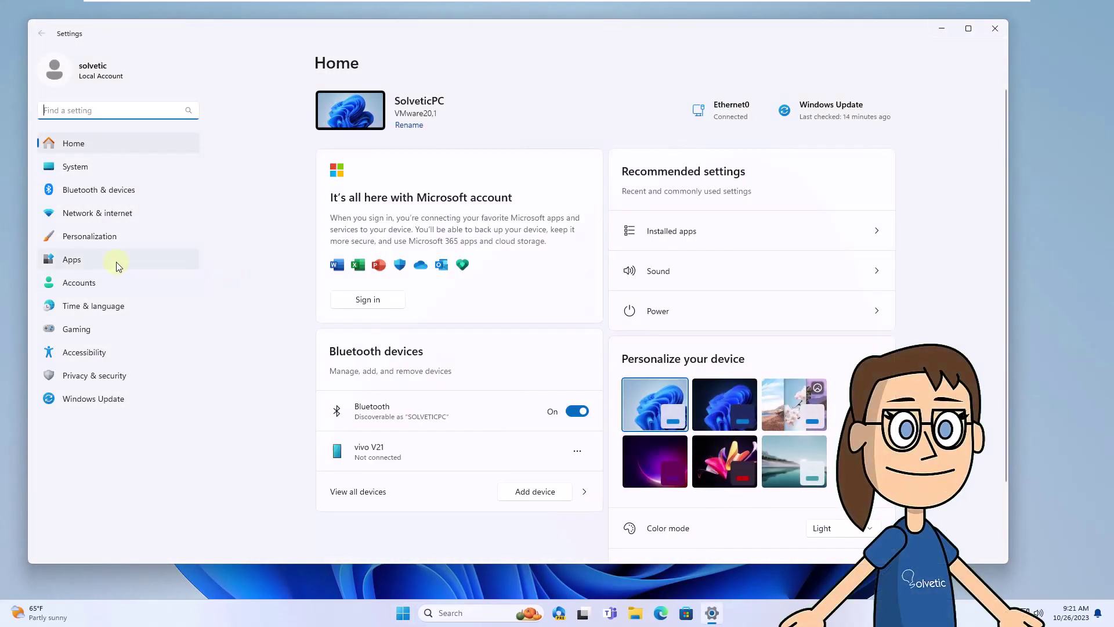
left_click(118, 265)
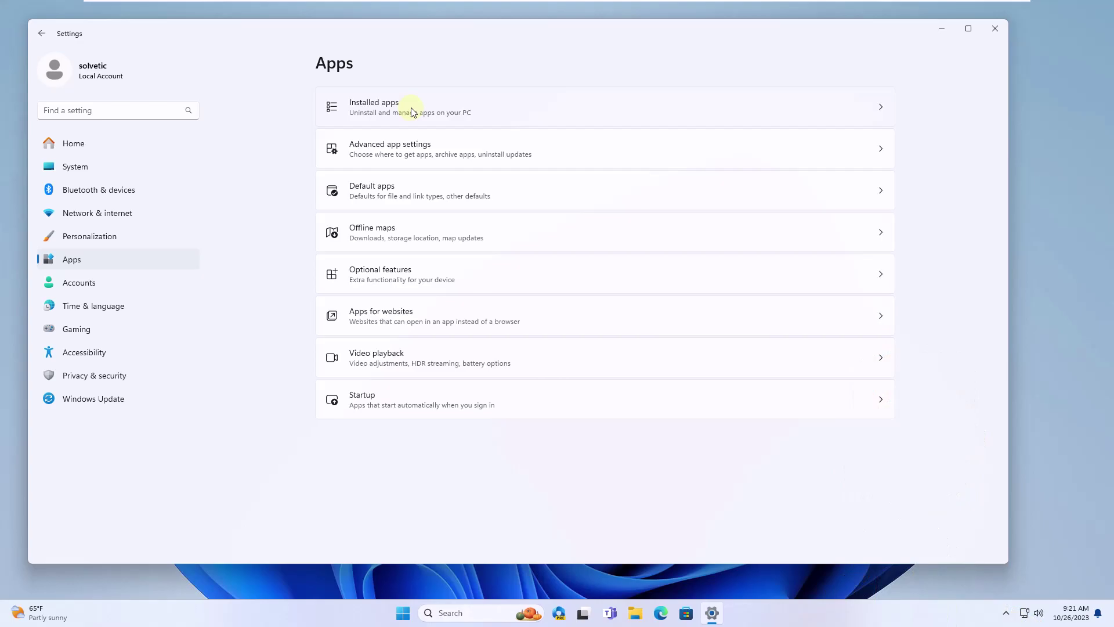
left_click(411, 107)
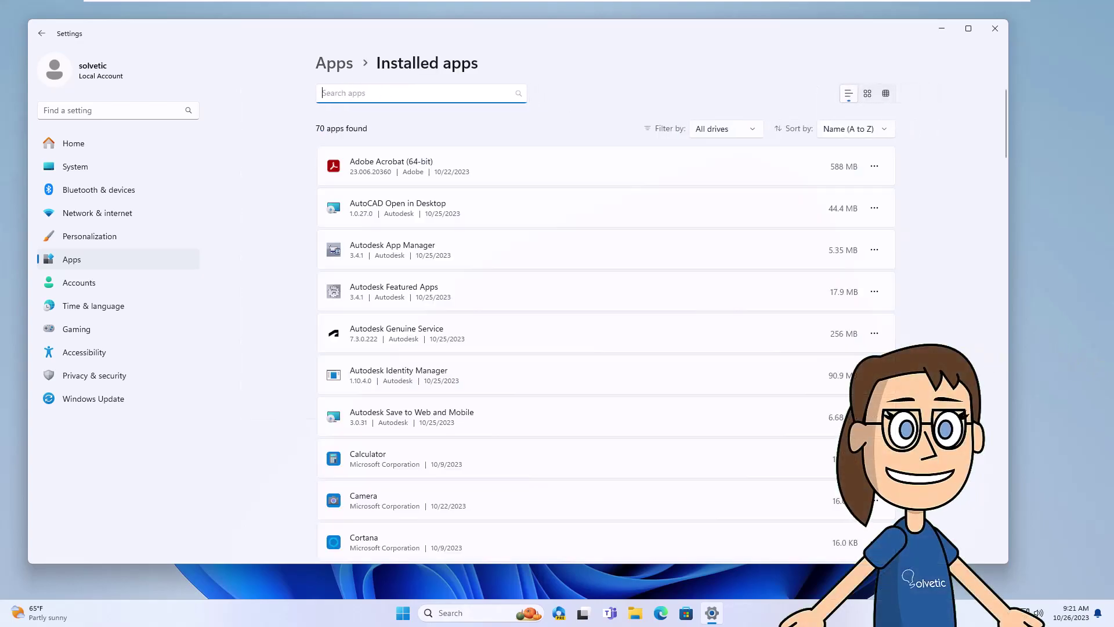
scroll(606, 319, "down", 6)
scroll(606, 320, "down", 20)
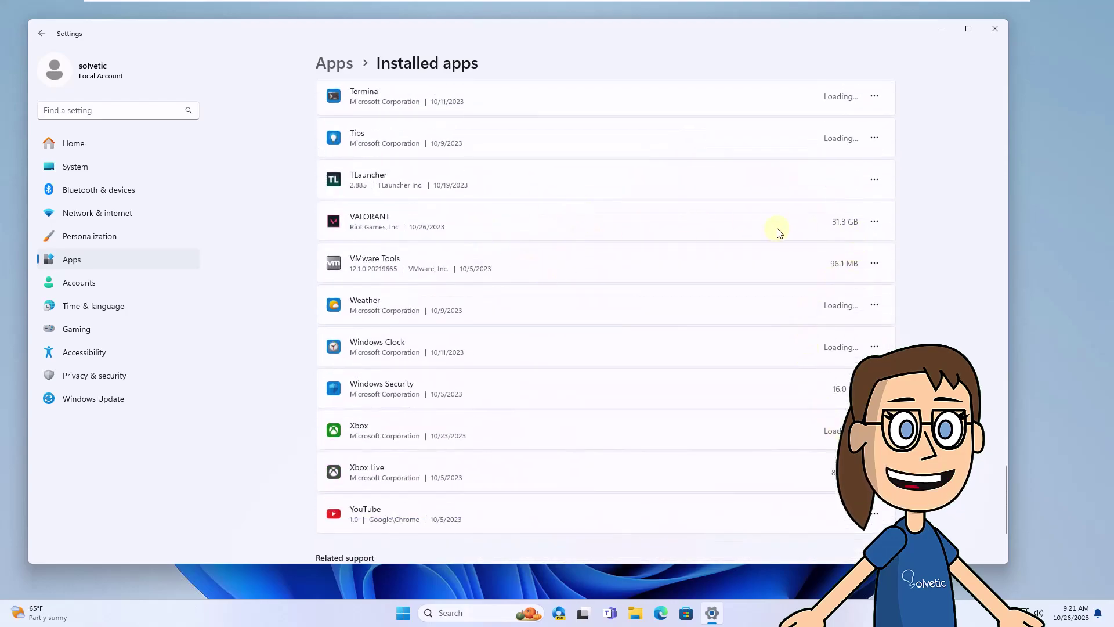
left_click(874, 224)
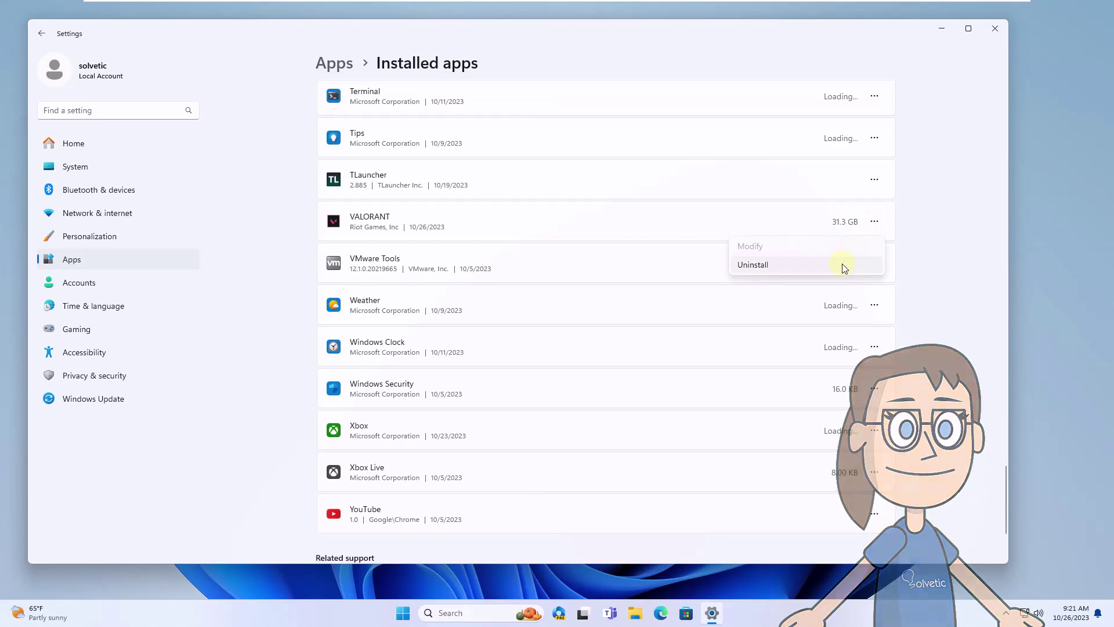
left_click(845, 266)
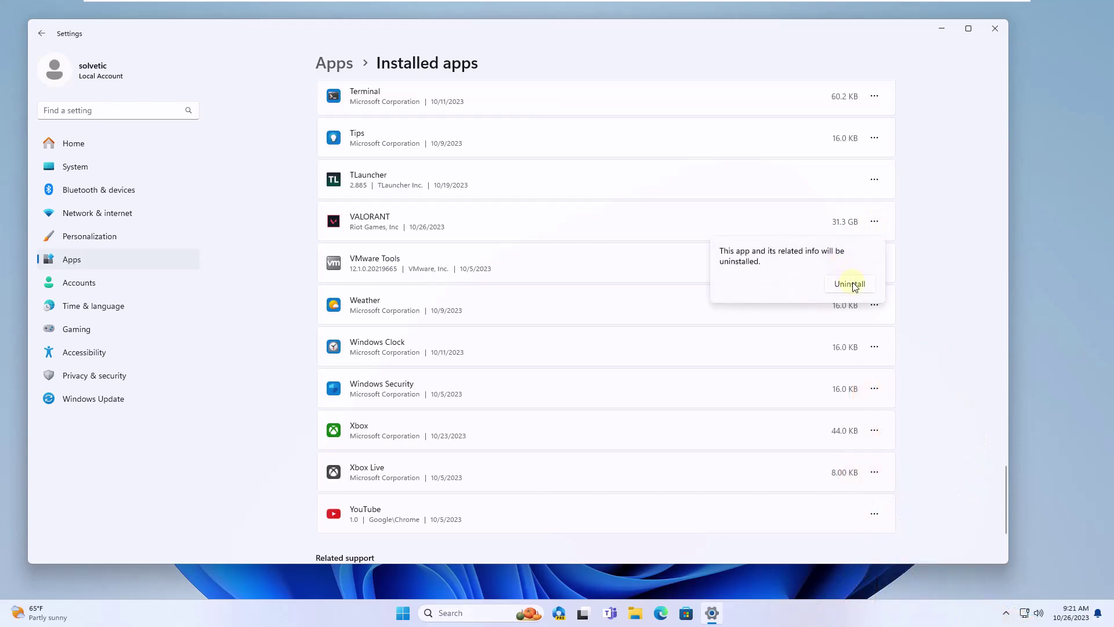
left_click(853, 285)
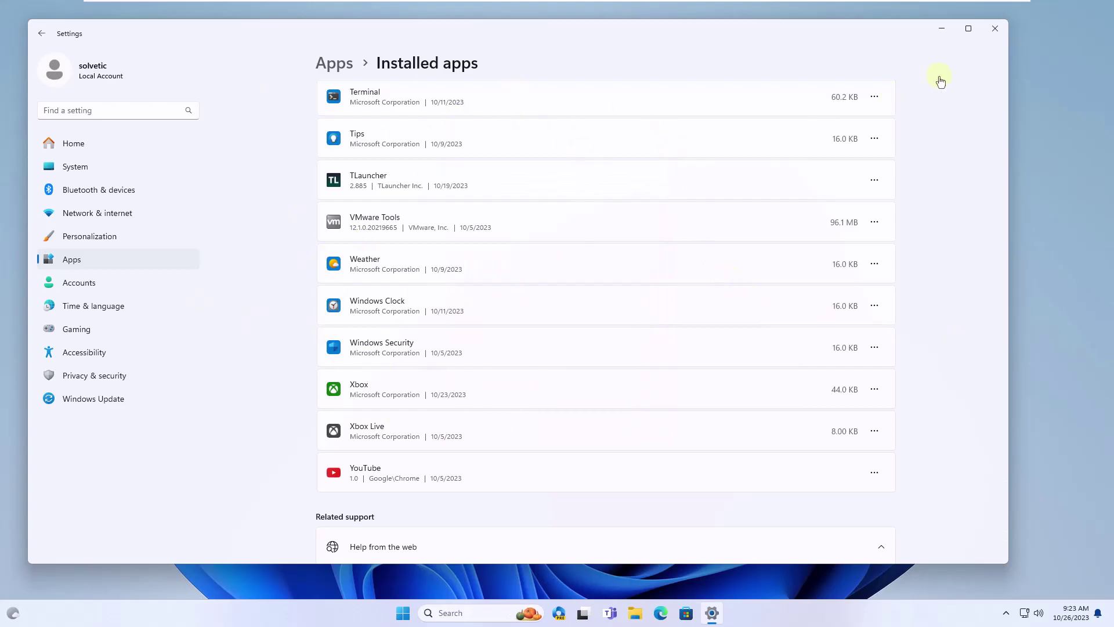
Step: Close Settings, download Install VALORANT.exe (67.5 MB) from playvalorant.com in Chrome, and run it
left_click(995, 31)
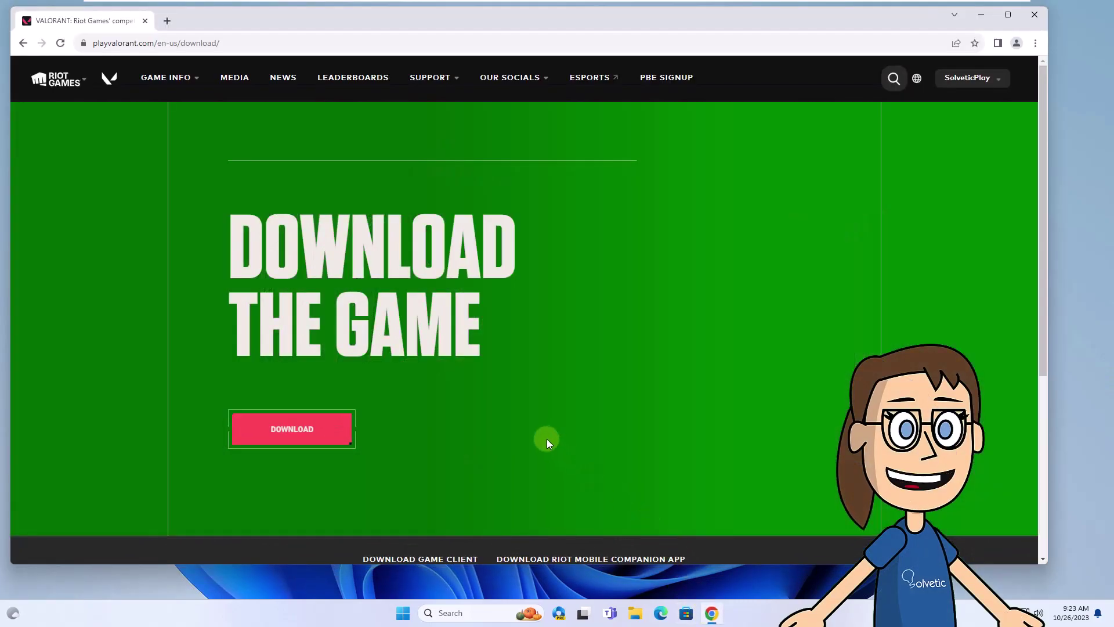
left_click(301, 430)
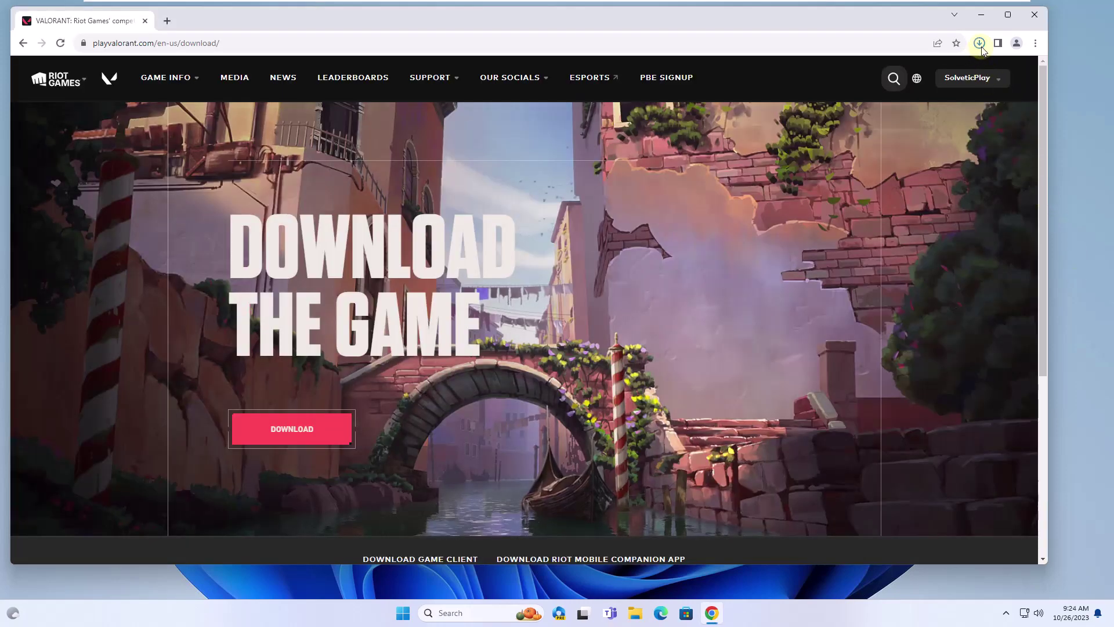
left_click(979, 44)
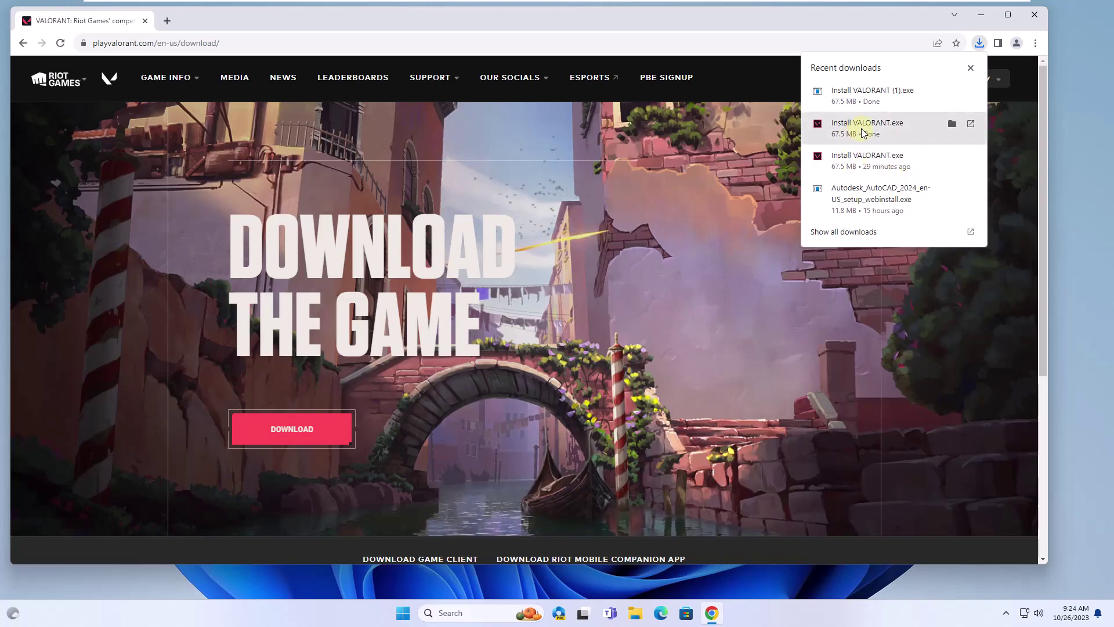
left_click(882, 127)
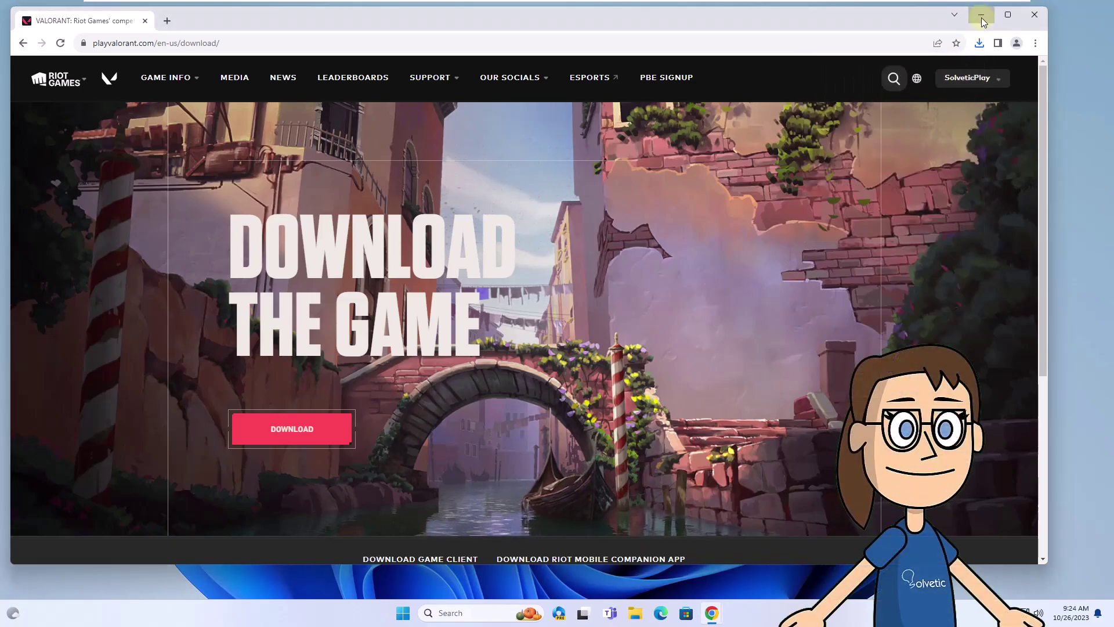
left_click(981, 14)
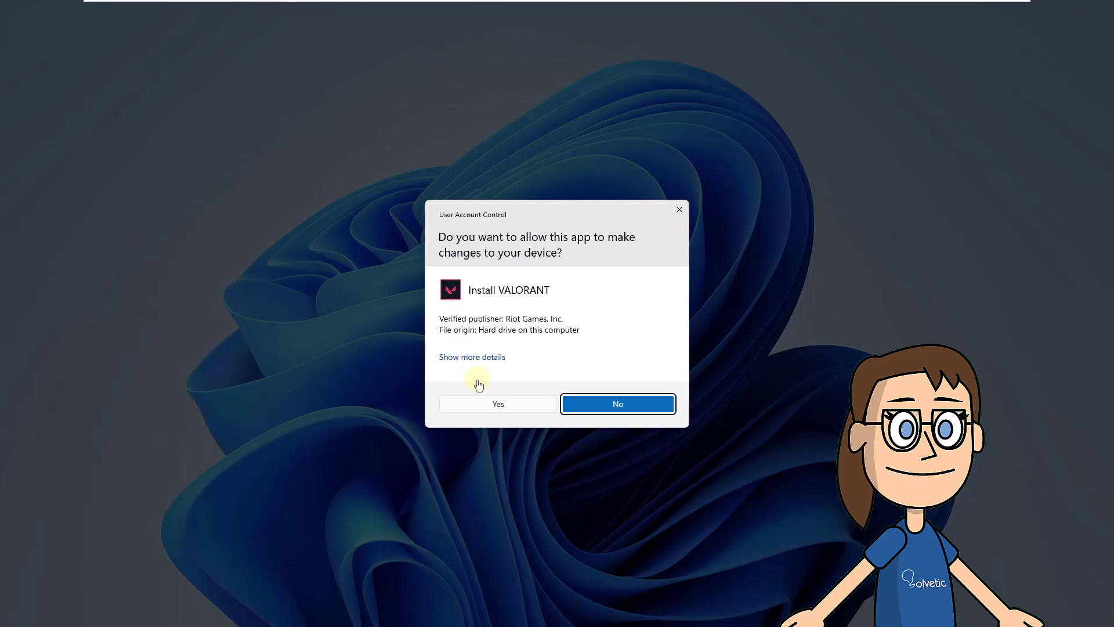
Step: Approve the VALORANT installer, start the installation, allow Riot Client, then close its sign-in window
left_click(497, 405)
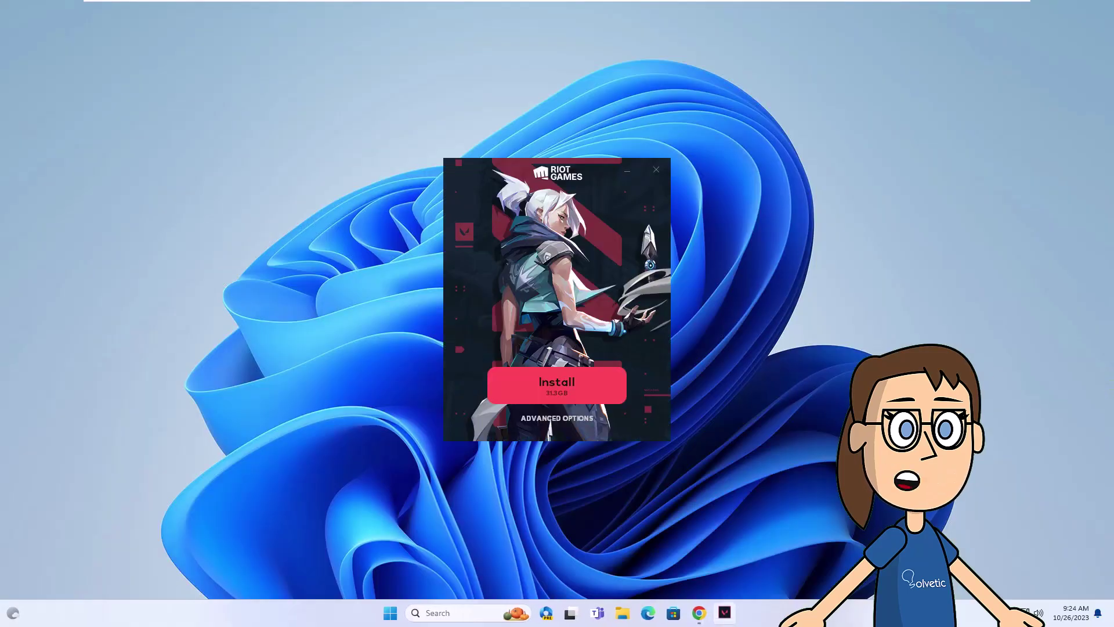
left_click(559, 385)
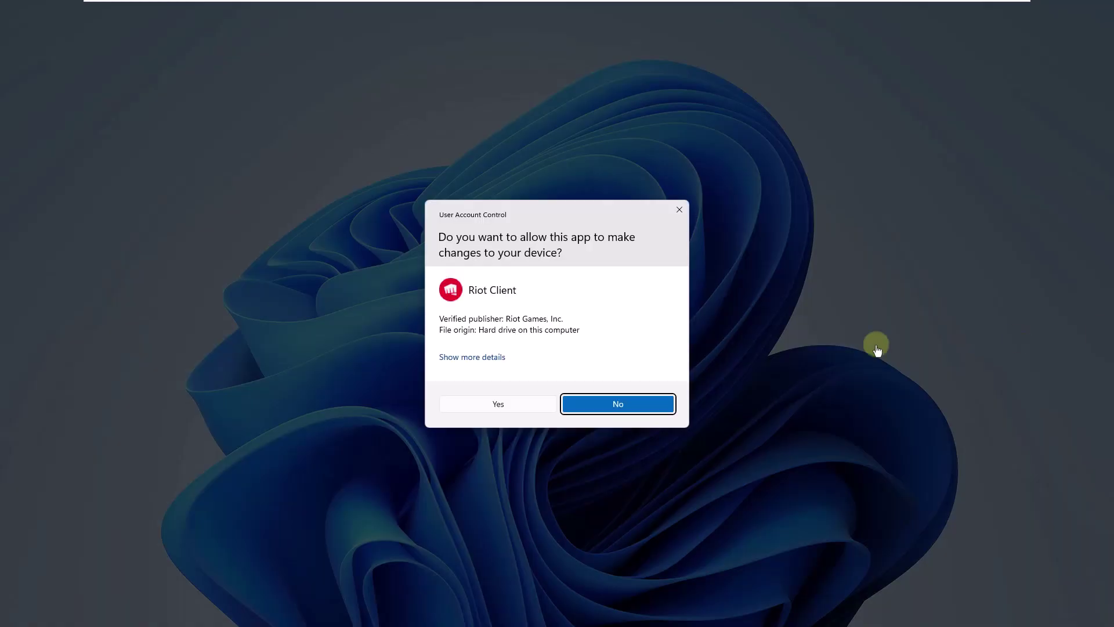
left_click(517, 408)
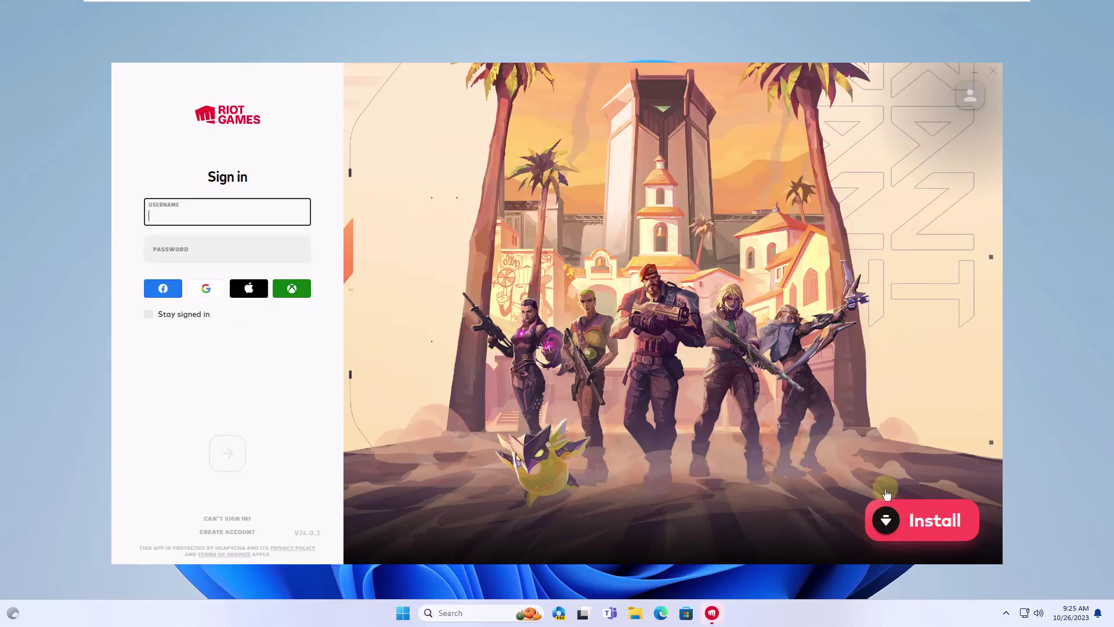
left_click(989, 71)
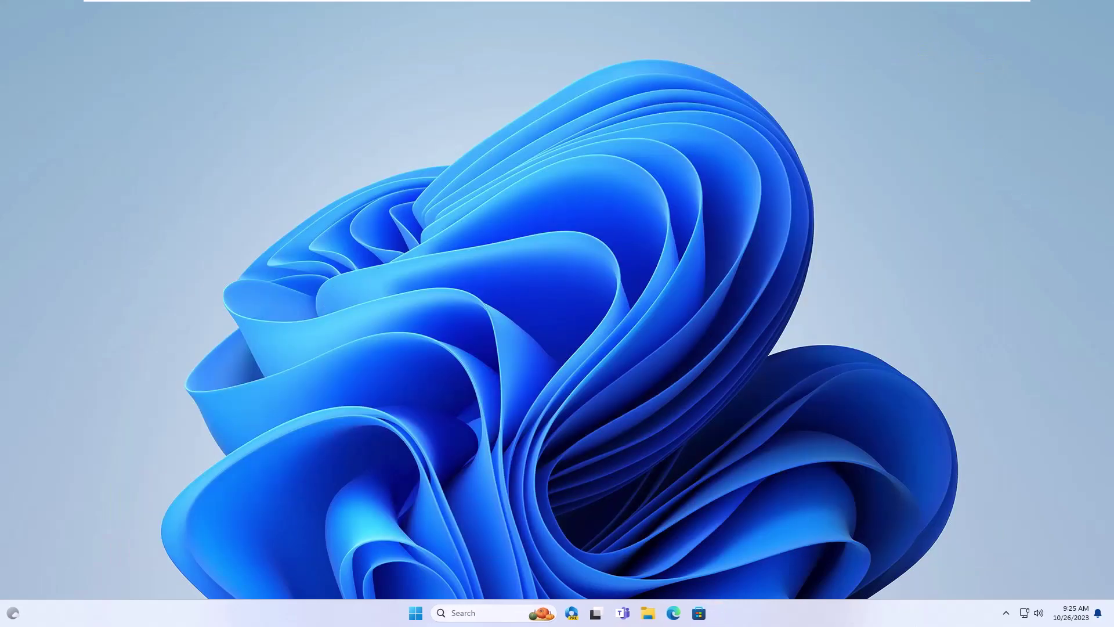